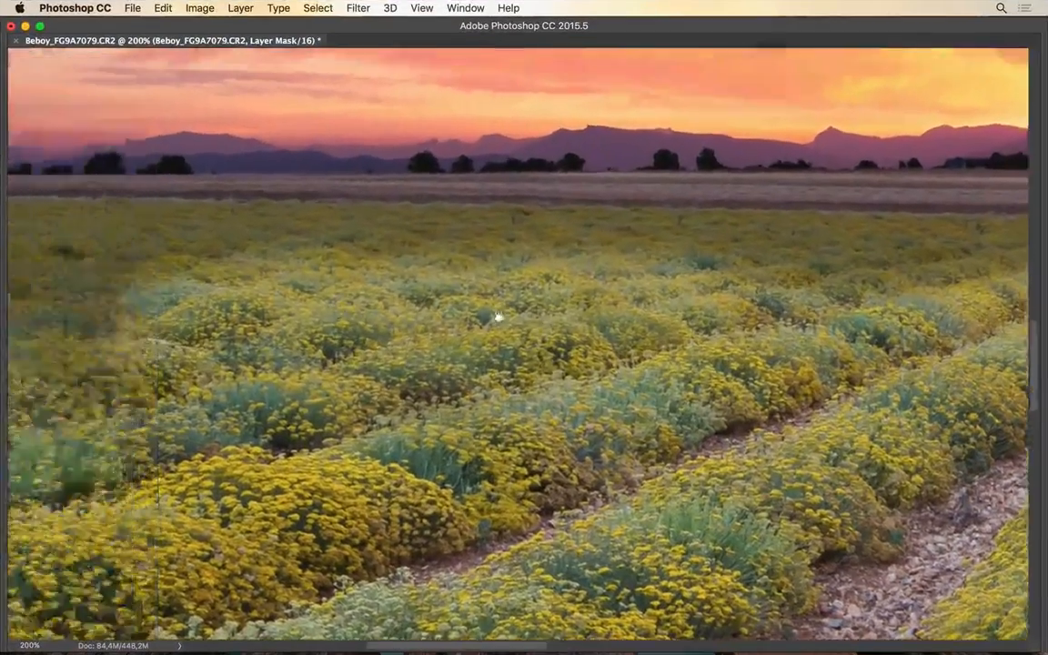
# - Paint white on the Beboy_FG9A7079.CR2 layer mask along the far edge of the yellow flower field with a 9 px brush
pyautogui.moveTo(499, 318); pyautogui.dragTo(747, 327)
pyautogui.moveTo(537, 244)
pyautogui.mouseDown()
pyautogui.moveTo(211, 290)
pyautogui.moveTo(118, 386)
pyautogui.mouseUp()
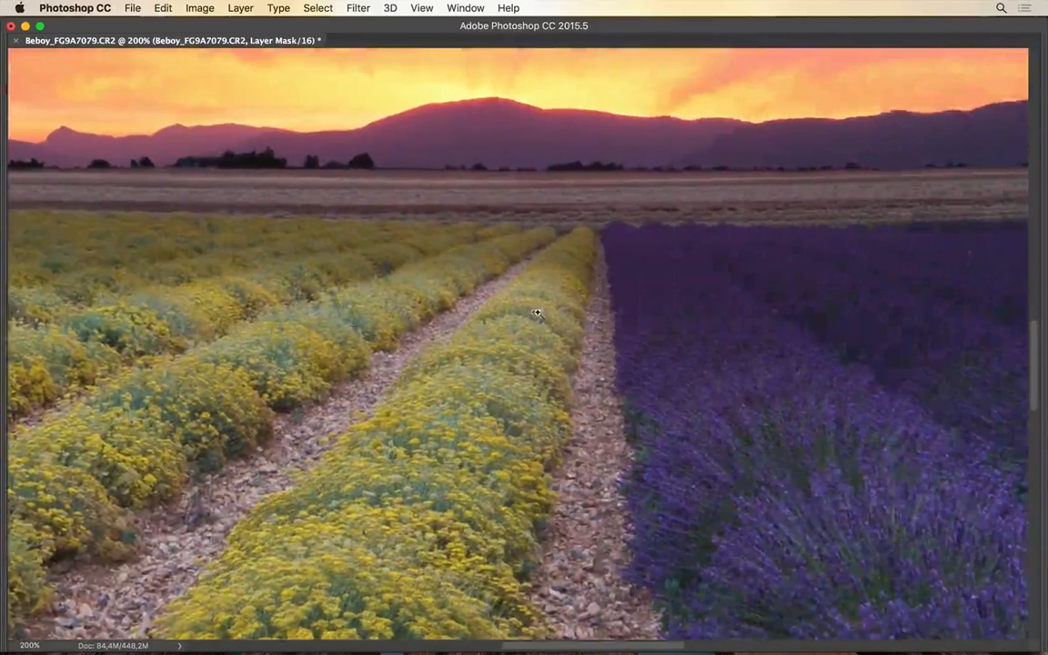
pyautogui.click(536, 313)
pyautogui.click(537, 313)
pyautogui.moveTo(555, 326); pyautogui.dragTo(435, 329)
pyautogui.moveTo(614, 250)
pyautogui.mouseDown()
pyautogui.moveTo(622, 270)
pyautogui.moveTo(552, 235)
pyautogui.mouseUp()
pyautogui.moveTo(614, 302); pyautogui.dragTo(553, 302)
pyautogui.moveTo(630, 219)
pyautogui.mouseDown()
pyautogui.moveTo(597, 209)
pyautogui.moveTo(510, 226)
pyautogui.mouseUp()
pyautogui.moveTo(624, 190)
pyautogui.mouseDown()
pyautogui.moveTo(646, 227)
pyautogui.moveTo(670, 228)
pyautogui.mouseUp()
pyautogui.moveTo(512, 229)
pyautogui.mouseDown()
pyautogui.moveTo(266, 257)
pyautogui.moveTo(350, 214)
pyautogui.moveTo(223, 234)
pyautogui.mouseUp()
pyautogui.moveTo(647, 216)
pyautogui.mouseDown()
pyautogui.moveTo(430, 262)
pyautogui.moveTo(471, 259)
pyautogui.mouseUp()
pyautogui.moveTo(472, 331)
pyautogui.mouseDown()
pyautogui.moveTo(459, 337)
pyautogui.moveTo(482, 311)
pyautogui.moveTo(485, 271)
pyautogui.moveTo(471, 280)
pyautogui.moveTo(441, 226)
pyautogui.moveTo(375, 264)
pyautogui.moveTo(414, 262)
pyautogui.mouseUp()
pyautogui.moveTo(382, 264); pyautogui.dragTo(572, 251)
pyautogui.moveTo(501, 252)
pyautogui.mouseDown()
pyautogui.moveTo(457, 267)
pyautogui.moveTo(462, 217)
pyautogui.moveTo(362, 234)
pyautogui.moveTo(387, 242)
pyautogui.moveTo(353, 239)
pyautogui.mouseUp()
pyautogui.moveTo(353, 234)
pyautogui.mouseDown()
pyautogui.moveTo(607, 224)
pyautogui.moveTo(506, 187)
pyautogui.moveTo(382, 202)
pyautogui.moveTo(528, 200)
pyautogui.moveTo(410, 232)
pyautogui.moveTo(587, 264)
pyautogui.moveTo(482, 229)
pyautogui.moveTo(546, 247)
pyautogui.moveTo(474, 256)
pyautogui.moveTo(658, 276)
pyautogui.mouseUp()
pyautogui.moveTo(591, 246)
pyautogui.mouseDown()
pyautogui.moveTo(536, 264)
pyautogui.moveTo(409, 259)
pyautogui.mouseUp()
pyautogui.moveTo(409, 252)
pyautogui.mouseDown()
pyautogui.moveTo(676, 283)
pyautogui.moveTo(628, 271)
pyautogui.moveTo(537, 296)
pyautogui.moveTo(680, 291)
pyautogui.mouseUp()
pyautogui.moveTo(696, 277); pyautogui.dragTo(530, 334)
pyautogui.moveTo(531, 334)
pyautogui.mouseDown()
pyautogui.moveTo(637, 270)
pyautogui.moveTo(503, 281)
pyautogui.moveTo(510, 304)
pyautogui.moveTo(651, 291)
pyautogui.moveTo(503, 307)
pyautogui.moveTo(523, 241)
pyautogui.moveTo(437, 264)
pyautogui.moveTo(421, 291)
pyautogui.mouseUp()
pyautogui.moveTo(427, 244)
pyautogui.mouseDown()
pyautogui.moveTo(299, 232)
pyautogui.moveTo(573, 273)
pyautogui.moveTo(564, 282)
pyautogui.moveTo(555, 273)
pyautogui.moveTo(758, 254)
pyautogui.mouseUp()
pyautogui.moveTo(742, 290)
pyautogui.mouseDown()
pyautogui.moveTo(539, 280)
pyautogui.moveTo(371, 291)
pyautogui.mouseUp()
pyautogui.moveTo(353, 268); pyautogui.dragTo(767, 273)
pyautogui.moveTo(755, 273)
pyautogui.mouseDown()
pyautogui.moveTo(637, 314)
pyautogui.moveTo(459, 273)
pyautogui.mouseUp()
pyautogui.moveTo(455, 264); pyautogui.dragTo(661, 305)
pyautogui.moveTo(483, 278); pyautogui.dragTo(746, 270)
pyautogui.moveTo(728, 319)
pyautogui.mouseDown()
pyautogui.moveTo(569, 310)
pyautogui.moveTo(674, 320)
pyautogui.mouseUp()
pyautogui.moveTo(692, 336)
pyautogui.mouseDown()
pyautogui.moveTo(637, 319)
pyautogui.moveTo(432, 350)
pyautogui.mouseUp()
pyautogui.moveTo(517, 276); pyautogui.dragTo(885, 252)
pyautogui.moveTo(792, 310)
pyautogui.mouseDown()
pyautogui.moveTo(624, 337)
pyautogui.moveTo(714, 326)
pyautogui.mouseUp()
pyautogui.moveTo(696, 314)
pyautogui.mouseDown()
pyautogui.moveTo(539, 341)
pyautogui.moveTo(747, 345)
pyautogui.mouseUp()
pyautogui.moveTo(764, 351); pyautogui.dragTo(610, 391)
pyautogui.moveTo(546, 359); pyautogui.dragTo(728, 352)
pyautogui.moveTo(710, 332)
pyautogui.mouseDown()
pyautogui.moveTo(505, 346)
pyautogui.moveTo(310, 319)
pyautogui.mouseUp()
pyautogui.moveTo(310, 318)
pyautogui.mouseDown()
pyautogui.moveTo(637, 310)
pyautogui.moveTo(459, 319)
pyautogui.mouseUp()
pyautogui.moveTo(464, 314); pyautogui.dragTo(934, 285)
pyautogui.moveTo(910, 319); pyautogui.dragTo(728, 273)
pyautogui.moveTo(637, 287); pyautogui.dragTo(783, 337)
pyautogui.moveTo(810, 314)
pyautogui.mouseDown()
pyautogui.moveTo(714, 364)
pyautogui.moveTo(782, 351)
pyautogui.mouseUp()
pyautogui.moveTo(782, 328)
pyautogui.mouseDown()
pyautogui.moveTo(699, 355)
pyautogui.moveTo(821, 349)
pyautogui.mouseUp()
pyautogui.moveTo(810, 327)
pyautogui.mouseDown()
pyautogui.moveTo(715, 364)
pyautogui.moveTo(874, 355)
pyautogui.mouseUp()
pyautogui.moveTo(874, 337); pyautogui.dragTo(537, 384)
pyautogui.moveTo(537, 364); pyautogui.dragTo(755, 347)
pyautogui.moveTo(756, 305)
pyautogui.mouseDown()
pyautogui.moveTo(675, 348)
pyautogui.moveTo(459, 360)
pyautogui.mouseUp()
pyautogui.moveTo(460, 355)
pyautogui.mouseDown()
pyautogui.moveTo(741, 364)
pyautogui.moveTo(660, 398)
pyautogui.mouseUp()
pyautogui.moveTo(628, 355); pyautogui.dragTo(710, 377)
pyautogui.moveTo(669, 346)
pyautogui.mouseDown()
pyautogui.moveTo(559, 387)
pyautogui.moveTo(412, 323)
pyautogui.mouseUp()
pyautogui.moveTo(411, 345)
pyautogui.mouseDown()
pyautogui.moveTo(656, 333)
pyautogui.moveTo(448, 319)
pyautogui.mouseUp()
pyautogui.moveTo(447, 333); pyautogui.dragTo(707, 346)
pyautogui.moveTo(696, 337)
pyautogui.mouseDown()
pyautogui.moveTo(628, 364)
pyautogui.moveTo(433, 341)
pyautogui.moveTo(282, 377)
pyautogui.mouseUp()
pyautogui.press('super+1')
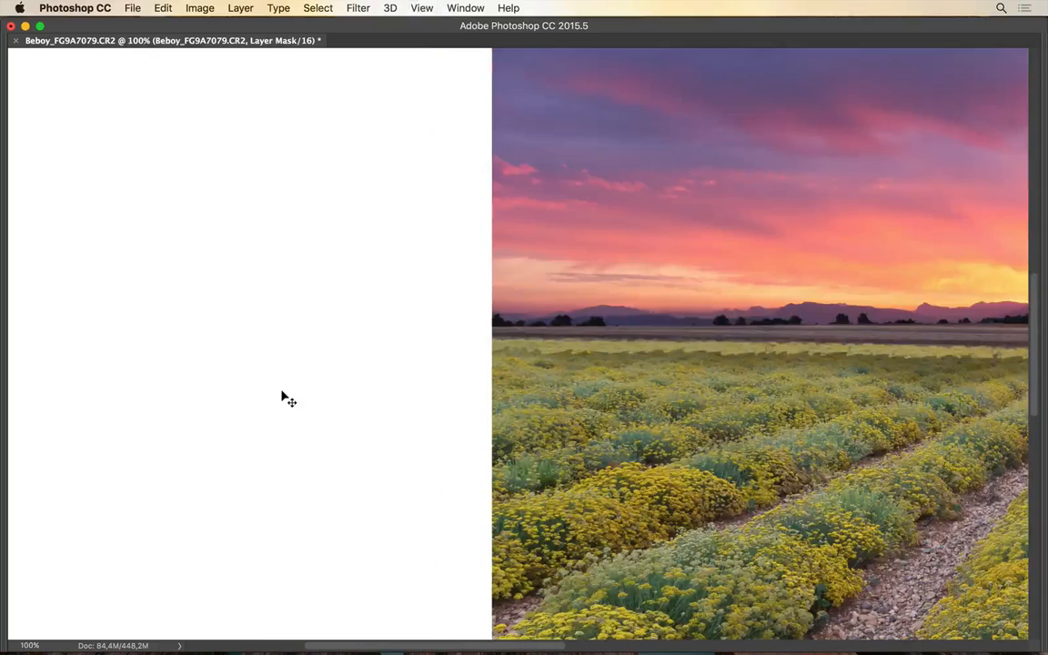
pyautogui.press('super+minus')
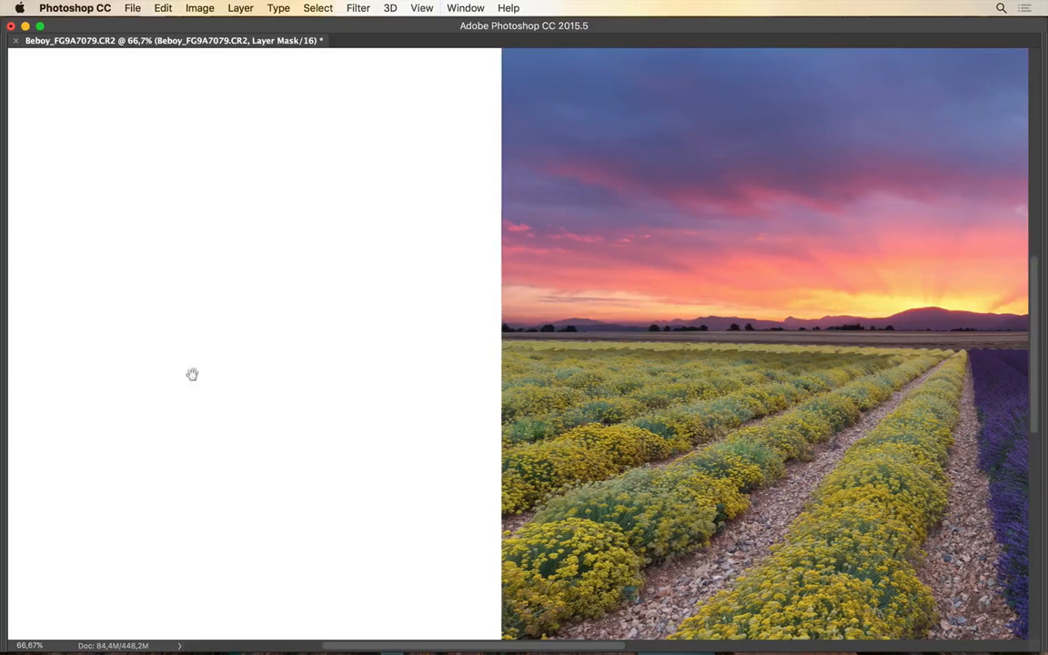
pyautogui.moveTo(192, 374); pyautogui.dragTo(112, 339)
pyautogui.press('Tab')
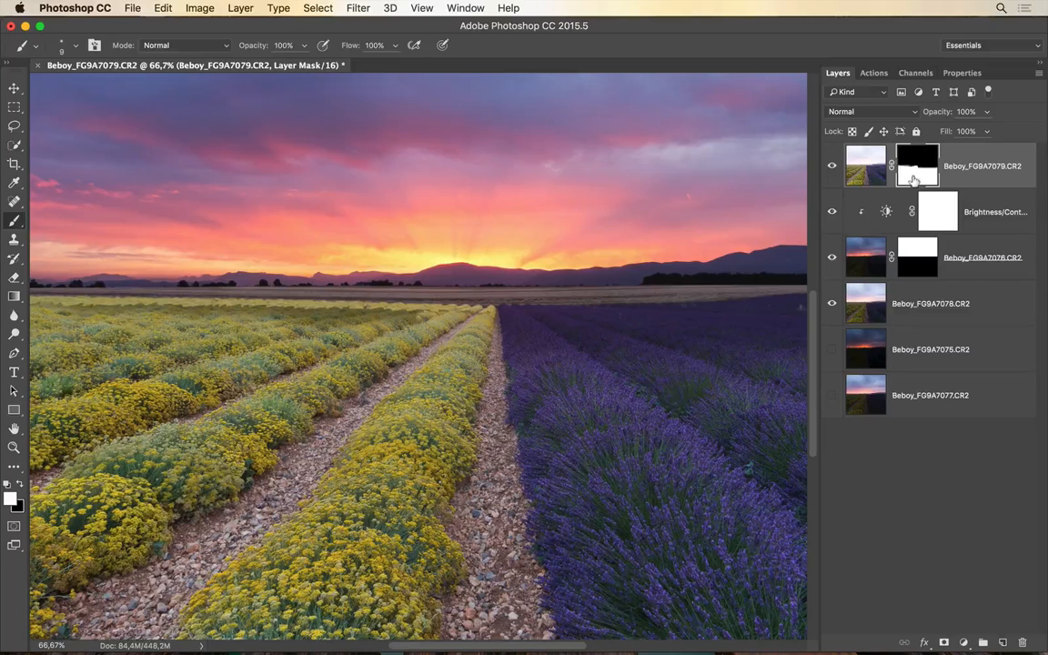
# - Display the Beboy_FG9A7079.CR2 mask alone and fill the dark gap near where the yellow field meets the lavender, using a 17 px white brush
pyautogui.keyDown('alt'); pyautogui.click(913, 179); pyautogui.keyUp('alt')
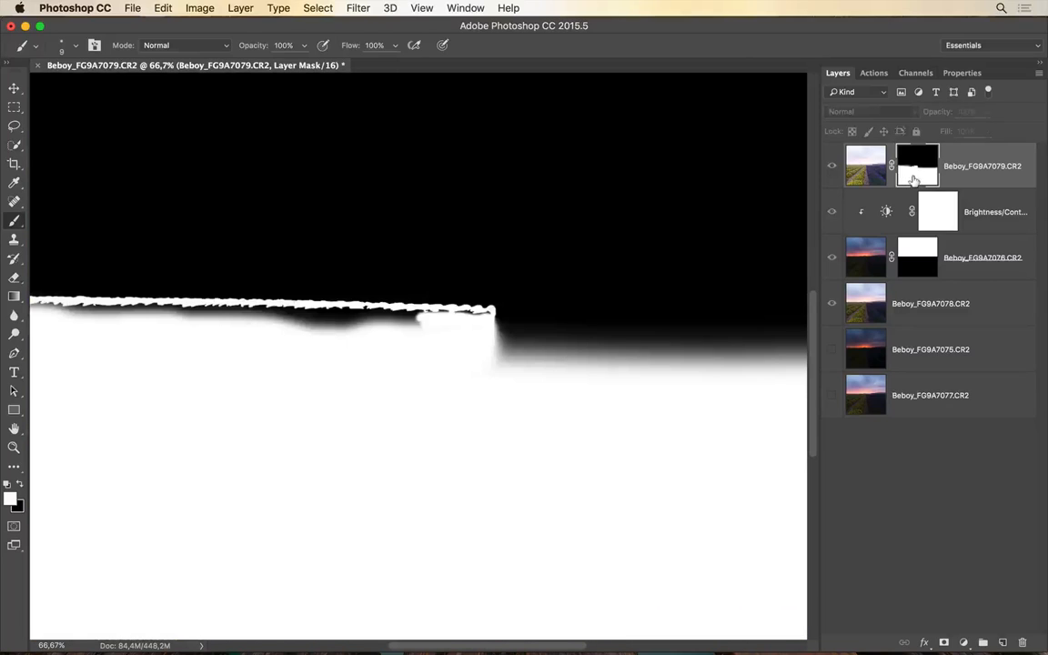
pyautogui.keyDown('alt'); pyautogui.click(913, 179); pyautogui.keyUp('alt')
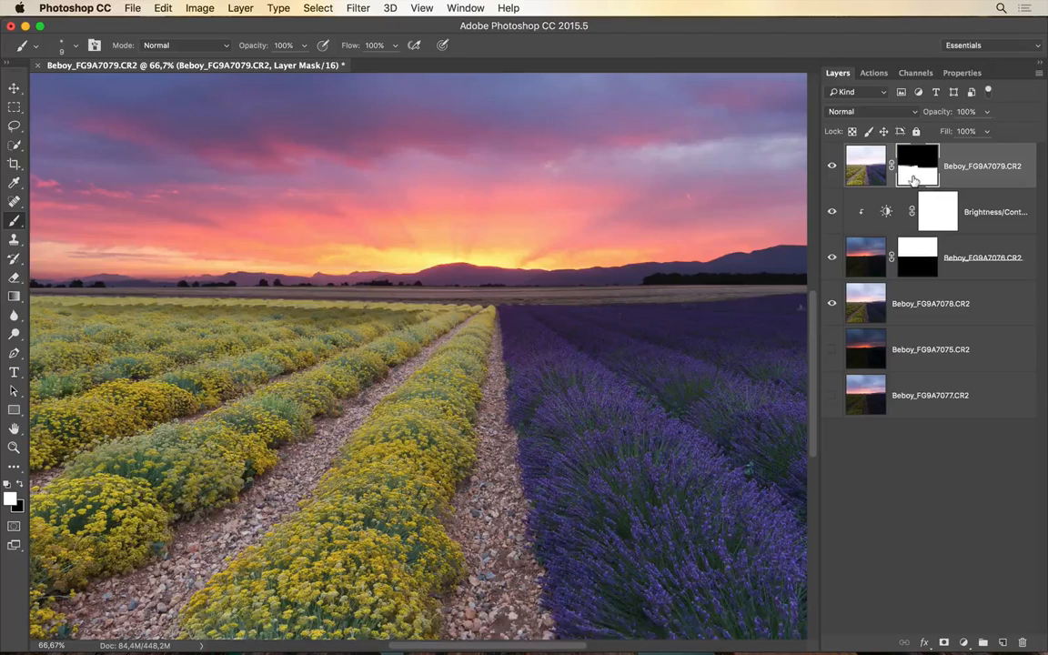
pyautogui.keyDown('alt'); pyautogui.click(913, 179); pyautogui.keyUp('alt')
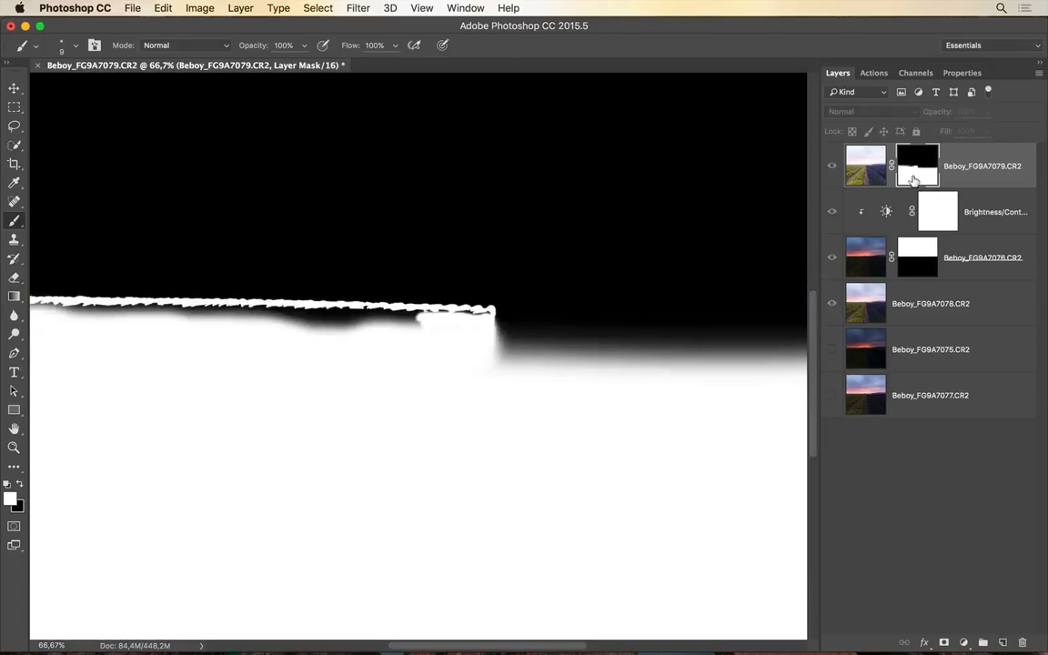
pyautogui.keyDown('super'); pyautogui.click(463, 315); pyautogui.keyUp('super')
pyautogui.keyDown('super'); pyautogui.click(462, 314); pyautogui.keyUp('super')
pyautogui.keyDown('super'); pyautogui.click(462, 315); pyautogui.keyUp('super')
pyautogui.keyDown('super'); pyautogui.click(462, 315); pyautogui.keyUp('super')
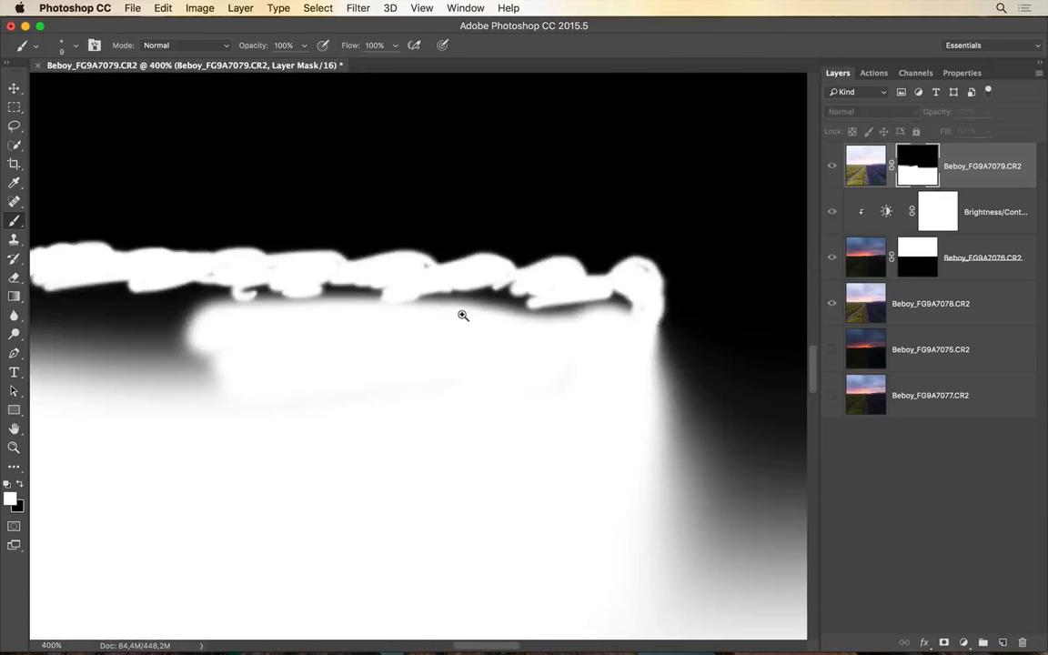
pyautogui.keyDown('ctrl'); pyautogui.keyDown('alt'); pyautogui.moveTo(537, 327); pyautogui.dragTo(557, 328); pyautogui.keyUp('alt'); pyautogui.keyUp('ctrl')
pyautogui.moveTo(679, 298)
pyautogui.mouseDown()
pyautogui.moveTo(658, 318)
pyautogui.moveTo(647, 306)
pyautogui.moveTo(494, 298)
pyautogui.moveTo(509, 277)
pyautogui.mouseUp()
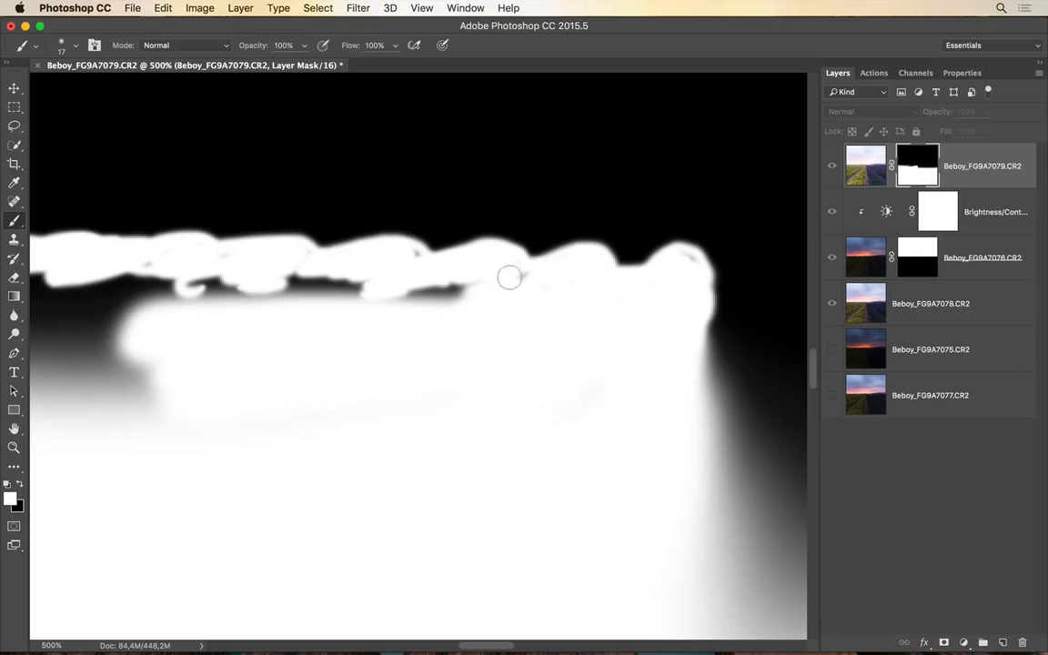
pyautogui.keyDown('ctrl'); pyautogui.keyDown('alt'); pyautogui.moveTo(685, 274); pyautogui.dragTo(691, 266); pyautogui.keyUp('alt'); pyautogui.keyUp('ctrl')
pyautogui.moveTo(560, 299); pyautogui.dragTo(361, 278)
pyautogui.moveTo(362, 279)
pyautogui.mouseDown()
pyautogui.moveTo(564, 271)
pyautogui.moveTo(636, 248)
pyautogui.mouseUp()
# - Continue filling the grey and black gap beneath the brushed edge with white along the middle of the yellow field, varying the brush size
pyautogui.press('Tab')
pyautogui.press('super+equal')
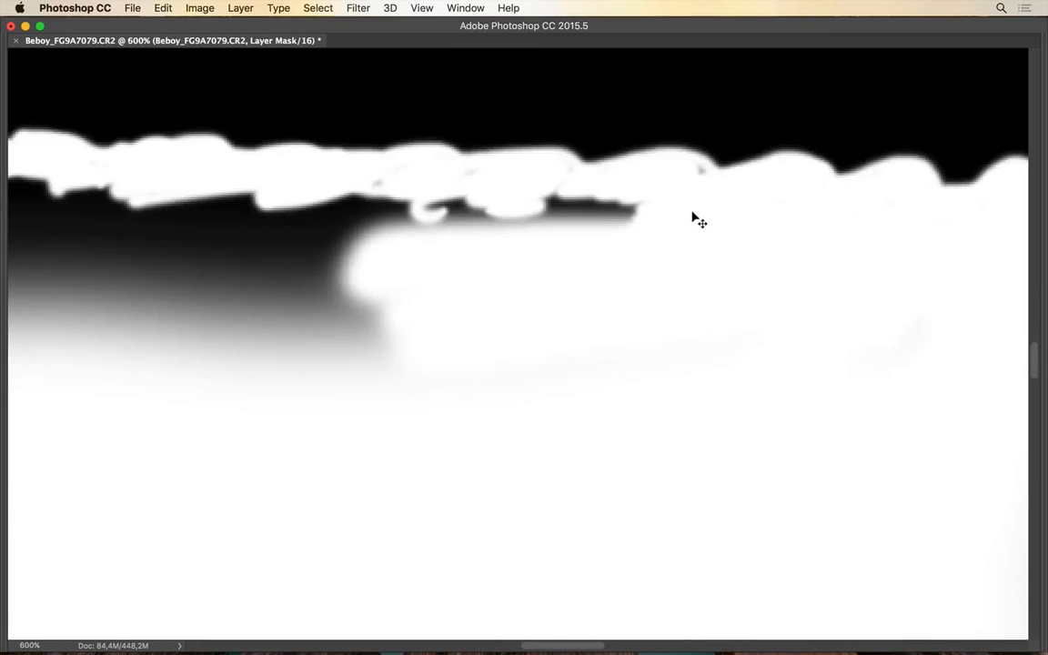
pyautogui.press('super+equal')
pyautogui.moveTo(692, 210)
pyautogui.mouseDown()
pyautogui.moveTo(674, 252)
pyautogui.moveTo(702, 366)
pyautogui.mouseUp()
pyautogui.moveTo(742, 291)
pyautogui.mouseDown()
pyautogui.moveTo(599, 290)
pyautogui.moveTo(366, 327)
pyautogui.mouseUp()
pyautogui.moveTo(296, 325)
pyautogui.mouseDown()
pyautogui.moveTo(706, 295)
pyautogui.moveTo(550, 483)
pyautogui.mouseUp()
pyautogui.moveTo(437, 400); pyautogui.dragTo(724, 381)
pyautogui.moveTo(659, 300)
pyautogui.mouseDown()
pyautogui.moveTo(614, 394)
pyautogui.moveTo(752, 433)
pyautogui.mouseUp()
pyautogui.press('[')
pyautogui.press('[')
pyautogui.moveTo(555, 238); pyautogui.dragTo(627, 248)
pyautogui.moveTo(802, 261); pyautogui.dragTo(562, 234)
pyautogui.moveTo(446, 260); pyautogui.dragTo(501, 346)
pyautogui.moveTo(537, 281); pyautogui.dragTo(897, 268)
pyautogui.moveTo(546, 364); pyautogui.dragTo(218, 400)
pyautogui.moveTo(314, 251)
pyautogui.mouseDown()
pyautogui.moveTo(788, 239)
pyautogui.moveTo(473, 364)
pyautogui.mouseUp()
pyautogui.moveTo(755, 228); pyautogui.dragTo(690, 288)
pyautogui.moveTo(689, 287); pyautogui.dragTo(662, 290)
pyautogui.moveTo(687, 252); pyautogui.dragTo(578, 246)
pyautogui.moveTo(377, 259); pyautogui.dragTo(664, 240)
pyautogui.moveTo(368, 263); pyautogui.dragTo(389, 263)
pyautogui.moveTo(386, 296); pyautogui.dragTo(643, 342)
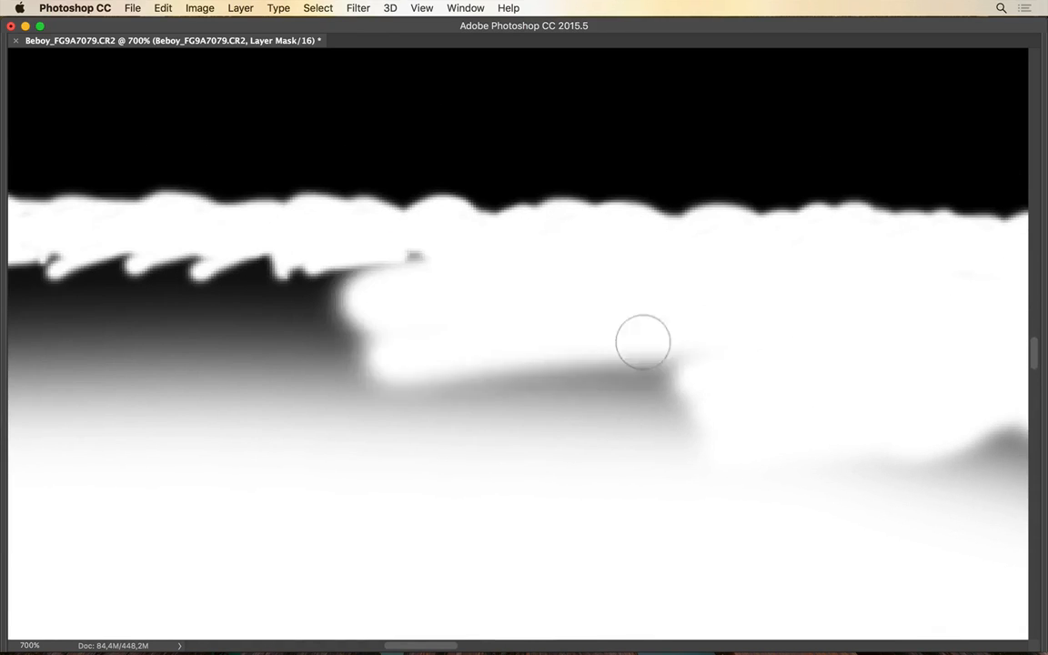
pyautogui.moveTo(373, 373); pyautogui.dragTo(687, 305)
pyautogui.moveTo(402, 227); pyautogui.dragTo(700, 302)
pyautogui.moveTo(419, 355); pyautogui.dragTo(669, 408)
pyautogui.moveTo(431, 293)
pyautogui.mouseDown()
pyautogui.moveTo(729, 412)
pyautogui.moveTo(662, 454)
pyautogui.mouseUp()
pyautogui.moveTo(579, 236); pyautogui.dragTo(557, 236)
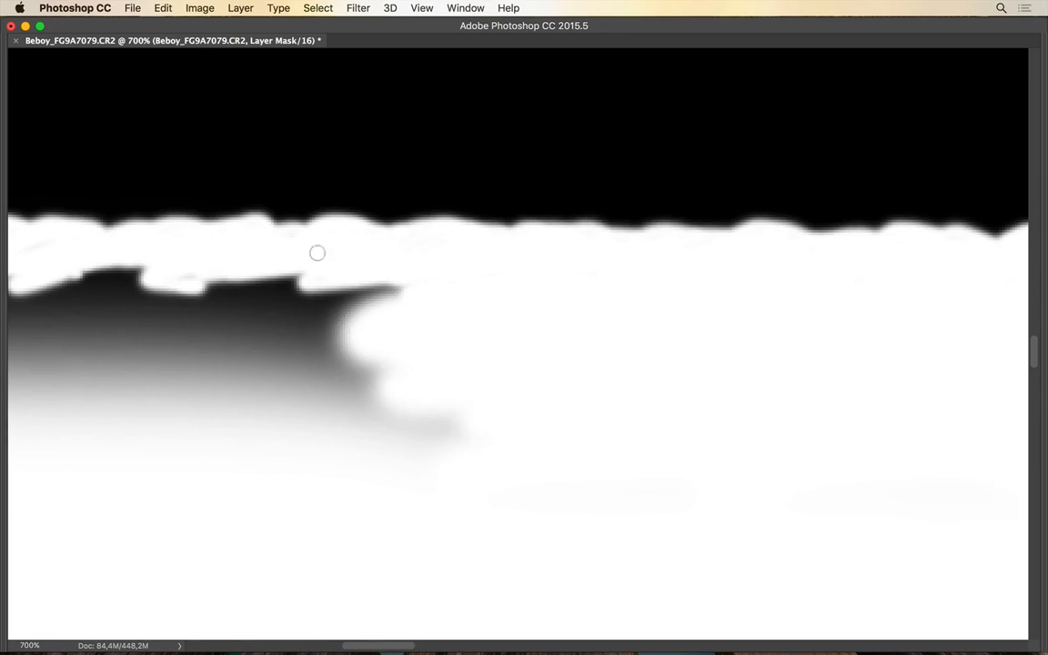
# - Compare the mask with the image and toggle the Beboy_FG9A7079.CR2 layer's visibility to examine the dark patches remaining in the yellow field
pyautogui.press('Tab')
pyautogui.keyDown('alt'); pyautogui.click(916, 168); pyautogui.keyUp('alt')
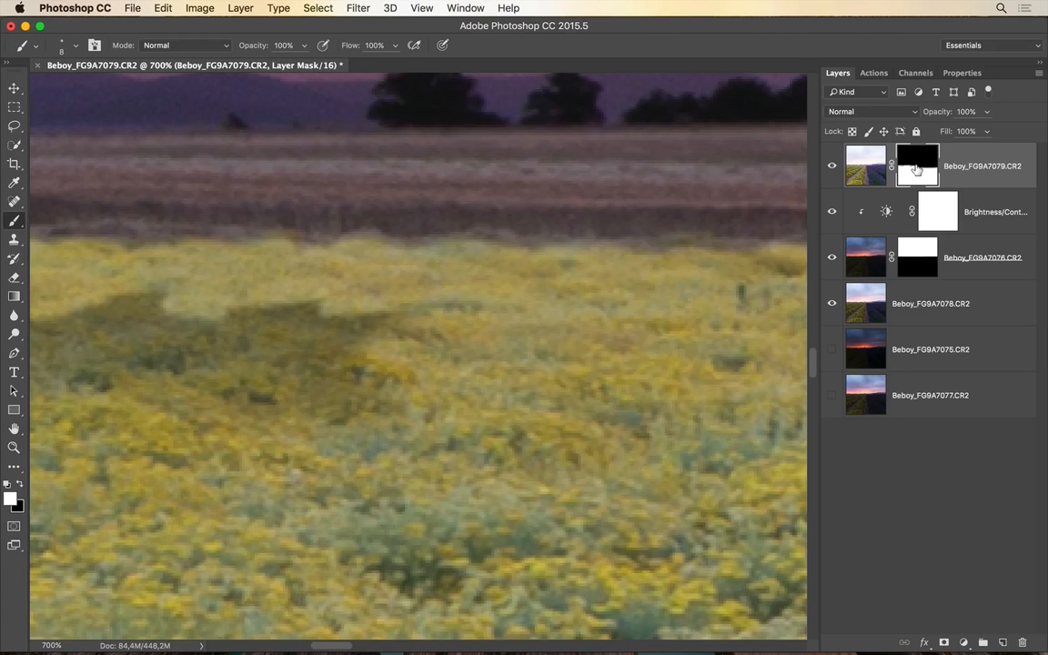
pyautogui.keyDown('alt'); pyautogui.click(917, 169); pyautogui.keyUp('alt')
pyautogui.keyDown('alt'); pyautogui.click(917, 168); pyautogui.keyUp('alt')
pyautogui.keyDown('alt'); pyautogui.click(917, 168); pyautogui.keyUp('alt')
pyautogui.keyDown('alt'); pyautogui.click(917, 168); pyautogui.keyUp('alt')
pyautogui.click(832, 166)
pyautogui.click(832, 166)
pyautogui.click(831, 165)
pyautogui.click(832, 166)
# - Paint white over the dark patches in the yellow field on the image itself with a 24 px brush
pyautogui.moveTo(274, 365); pyautogui.dragTo(335, 367)
pyautogui.moveTo(371, 335); pyautogui.dragTo(127, 351)
pyautogui.moveTo(217, 368); pyautogui.dragTo(596, 378)
pyautogui.moveTo(557, 326); pyautogui.dragTo(303, 377)
# - Show the mask alone again and paint out the remaining grey and black gaps below the field edge, up to the picture's outer border
pyautogui.keyDown('alt'); pyautogui.click(908, 181); pyautogui.keyUp('alt')
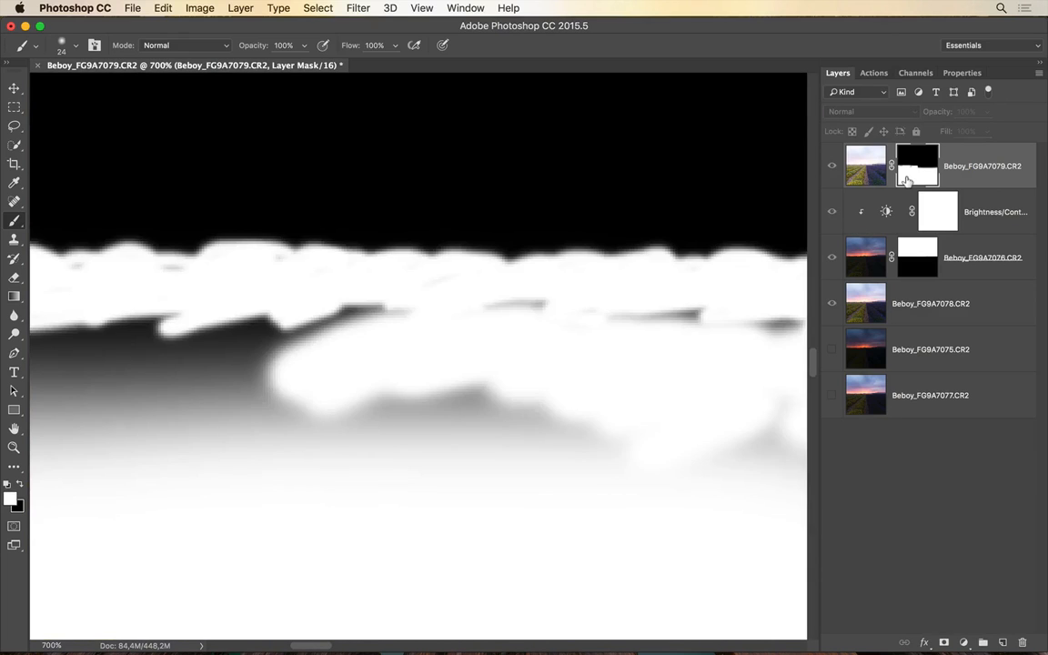
pyautogui.moveTo(628, 288); pyautogui.dragTo(425, 268)
pyautogui.moveTo(562, 314); pyautogui.dragTo(380, 309)
pyautogui.moveTo(291, 303); pyautogui.dragTo(552, 283)
pyautogui.moveTo(468, 280); pyautogui.dragTo(586, 283)
pyautogui.moveTo(652, 289); pyautogui.dragTo(639, 288)
pyautogui.moveTo(421, 286)
pyautogui.mouseDown()
pyautogui.moveTo(452, 281)
pyautogui.moveTo(230, 320)
pyautogui.mouseUp()
pyautogui.moveTo(256, 303)
pyautogui.mouseDown()
pyautogui.moveTo(542, 251)
pyautogui.moveTo(148, 306)
pyautogui.moveTo(400, 284)
pyautogui.mouseUp()
pyautogui.moveTo(561, 193); pyautogui.dragTo(544, 194)
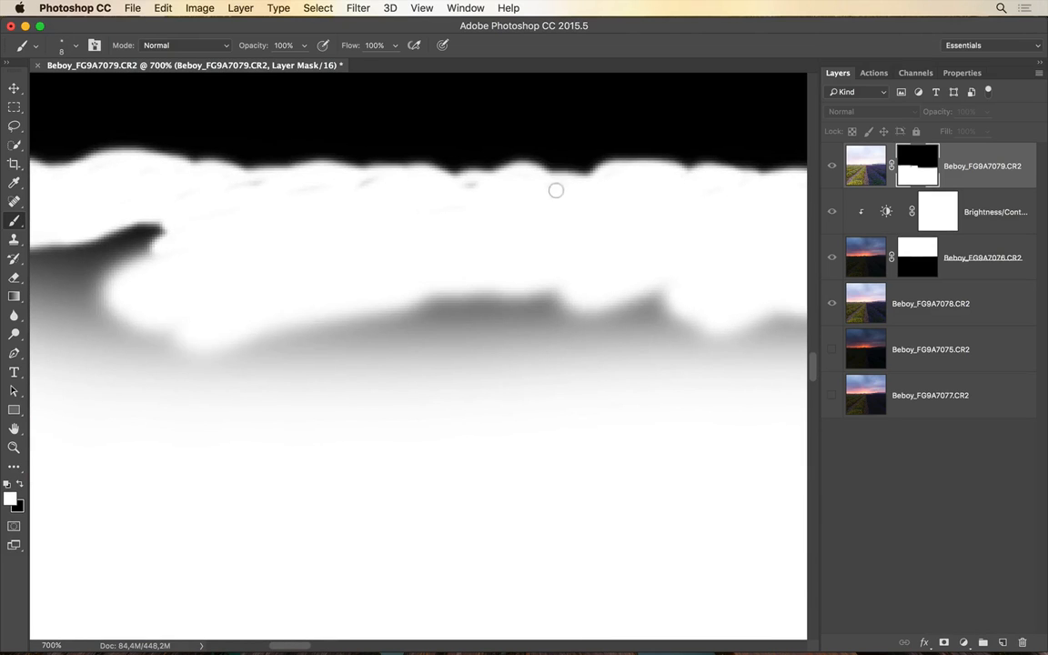
pyautogui.moveTo(184, 197); pyautogui.dragTo(419, 196)
pyautogui.moveTo(396, 247); pyautogui.dragTo(412, 248)
pyautogui.moveTo(452, 283)
pyautogui.mouseDown()
pyautogui.moveTo(283, 274)
pyautogui.moveTo(649, 239)
pyautogui.mouseUp()
pyautogui.moveTo(637, 246)
pyautogui.mouseDown()
pyautogui.moveTo(690, 253)
pyautogui.moveTo(383, 187)
pyautogui.mouseUp()
pyautogui.moveTo(349, 152); pyautogui.dragTo(419, 157)
pyautogui.moveTo(523, 279); pyautogui.dragTo(620, 316)
pyautogui.press('Tab')
pyautogui.moveTo(600, 264); pyautogui.dragTo(619, 264)
pyautogui.moveTo(568, 253)
pyautogui.mouseDown()
pyautogui.moveTo(616, 250)
pyautogui.moveTo(382, 260)
pyautogui.moveTo(96, 219)
pyautogui.mouseUp()
pyautogui.keyDown('super'); pyautogui.click(353, 270); pyautogui.keyUp('super')
pyautogui.press('super+minus')
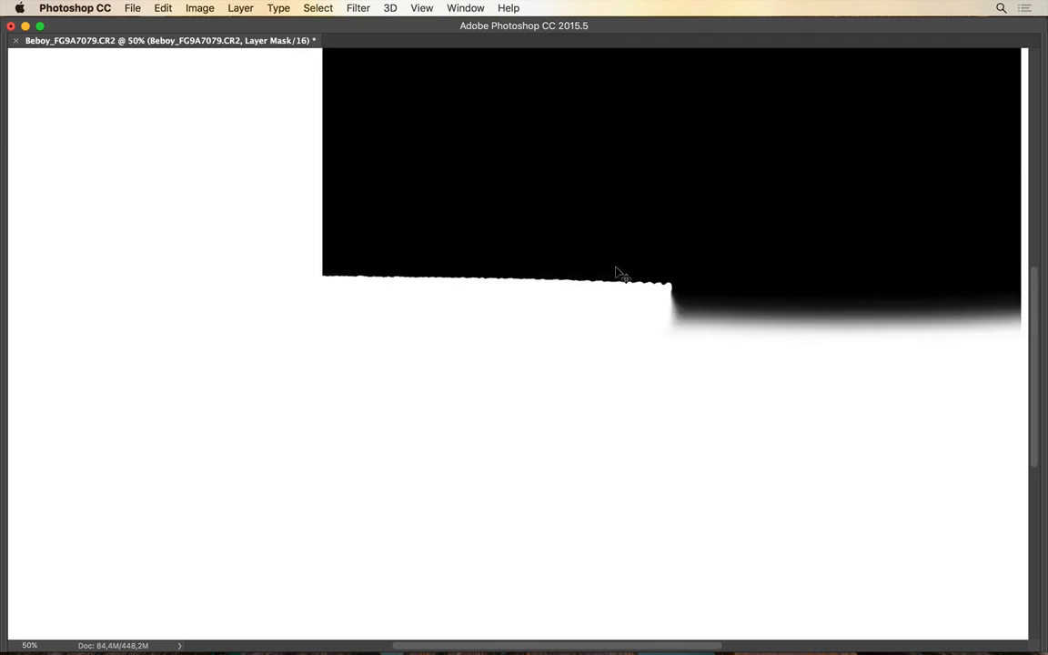
# - Compare the whole image with and without the Beboy_FG9A7079.CR2 layer
pyautogui.press('super+minus')
pyautogui.press('Tab')
pyautogui.click(830, 171)
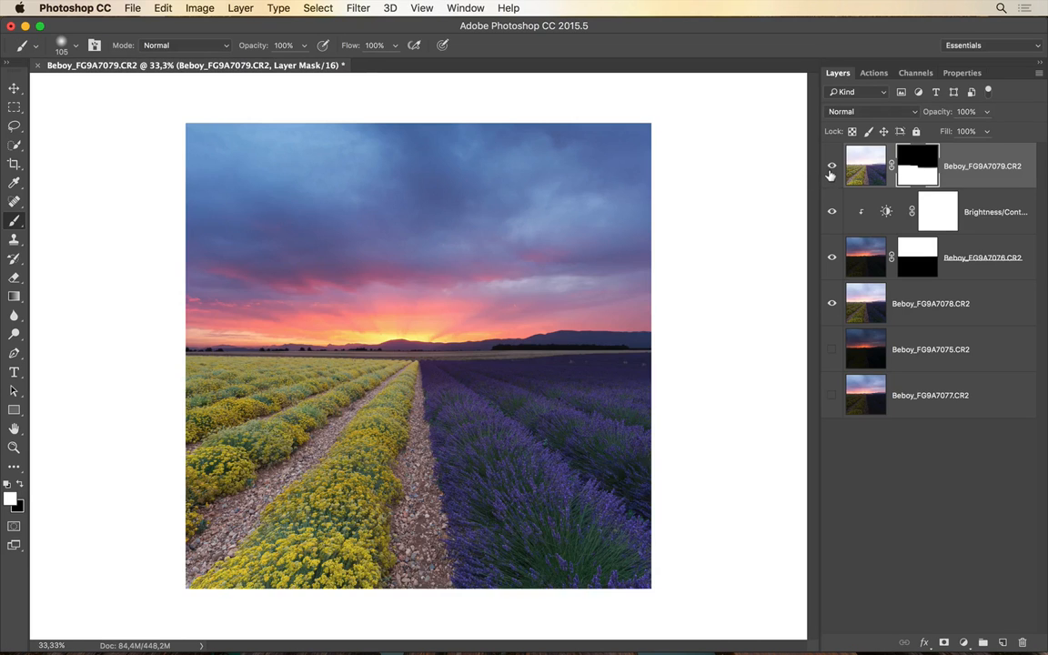
pyautogui.click(830, 171)
pyautogui.click(830, 171)
pyautogui.click(830, 172)
pyautogui.click(830, 171)
# - Examine the lavender field at 66.67% zoom with the Beboy_FG9A7079.CR2 layer shown and hidden
pyautogui.press('super+plus')
pyautogui.press('super+plus')
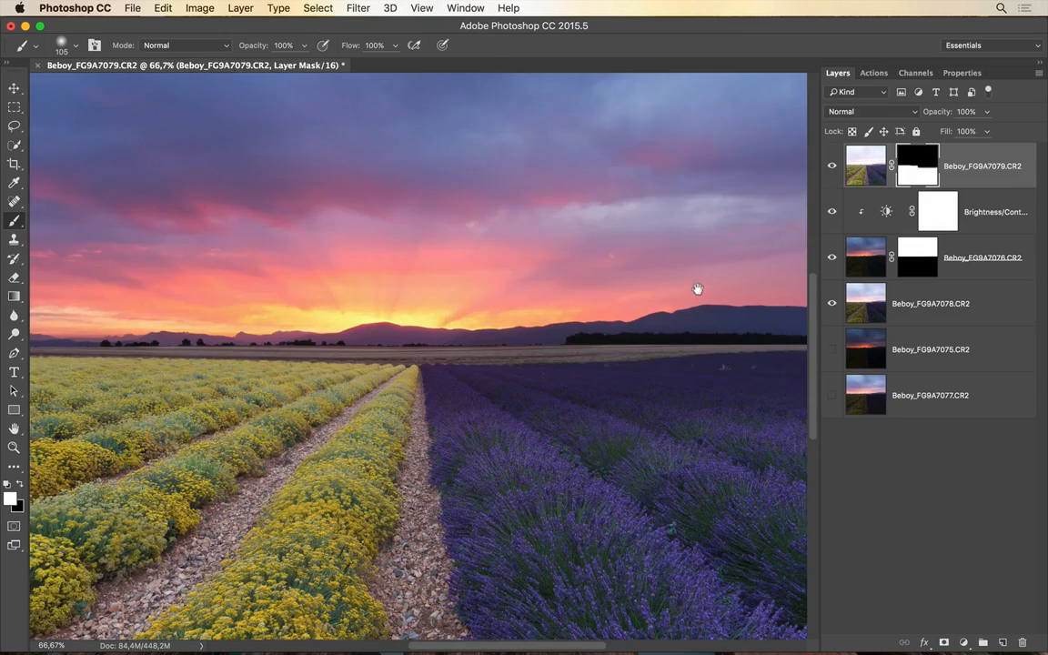
pyautogui.moveTo(697, 289); pyautogui.dragTo(504, 218)
pyautogui.click(832, 167)
pyautogui.click(831, 167)
pyautogui.click(832, 167)
pyautogui.click(832, 168)
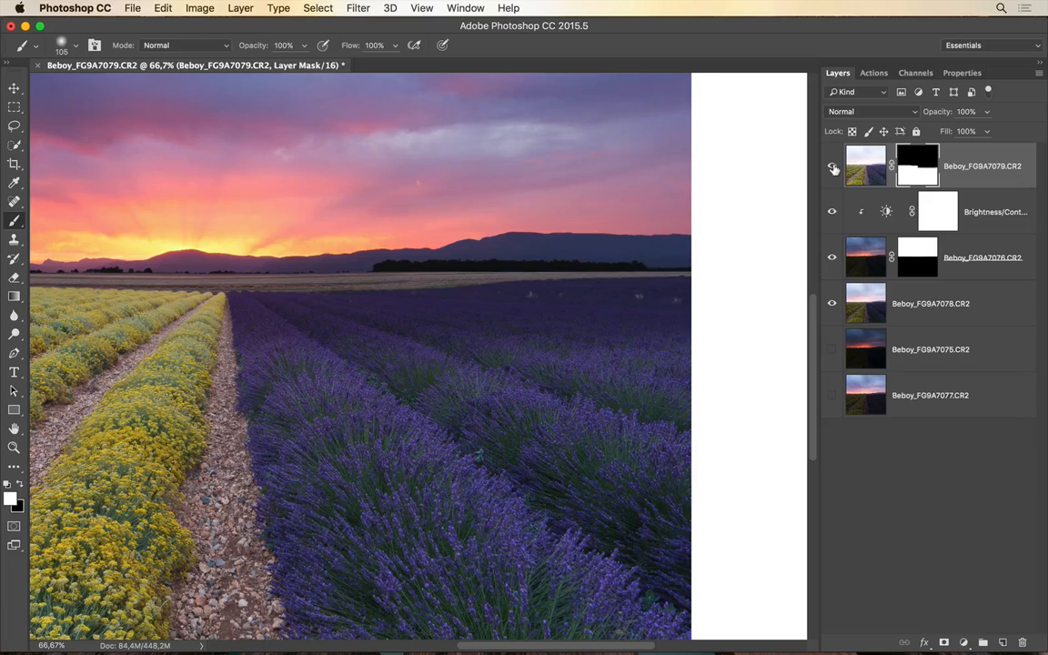
# - Paint white on the mask across the far lavender field with a soft brush of 204 to 302 px at 51% opacity, and check the mask
pyautogui.press('super+1')
pyautogui.moveTo(377, 255); pyautogui.dragTo(303, 303)
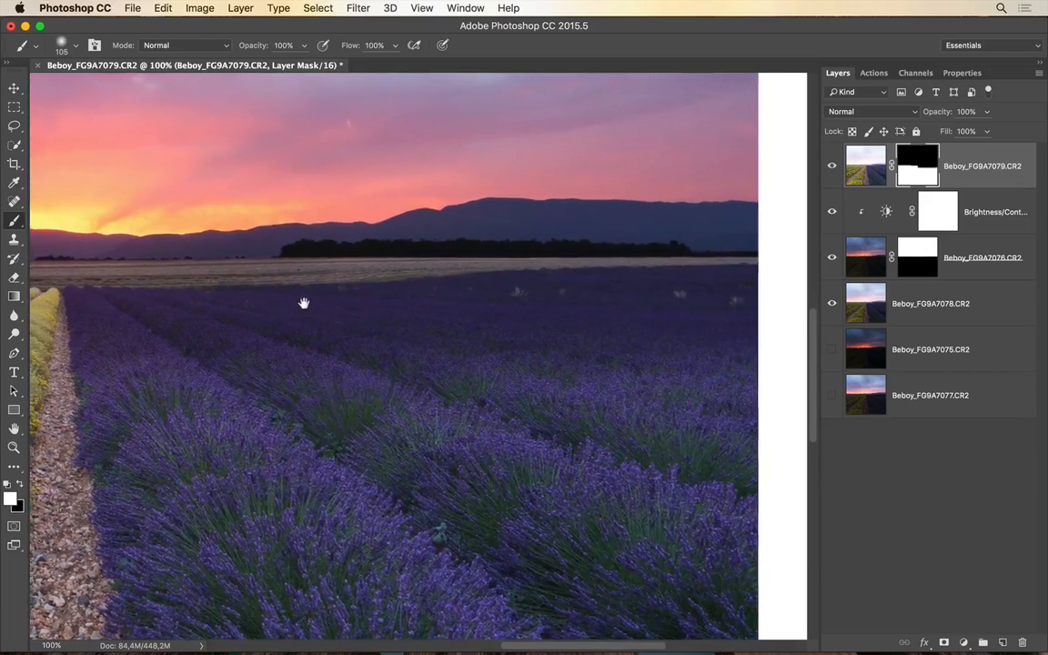
pyautogui.press('super+minus')
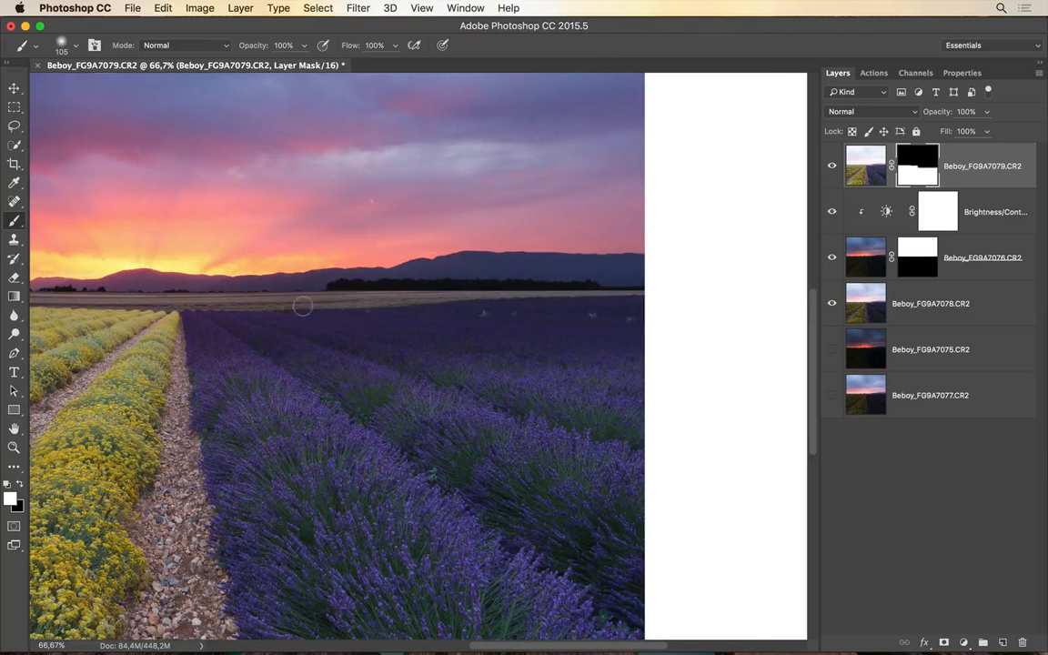
pyautogui.moveTo(223, 368)
pyautogui.mouseDown()
pyautogui.moveTo(249, 369)
pyautogui.moveTo(235, 351)
pyautogui.mouseUp()
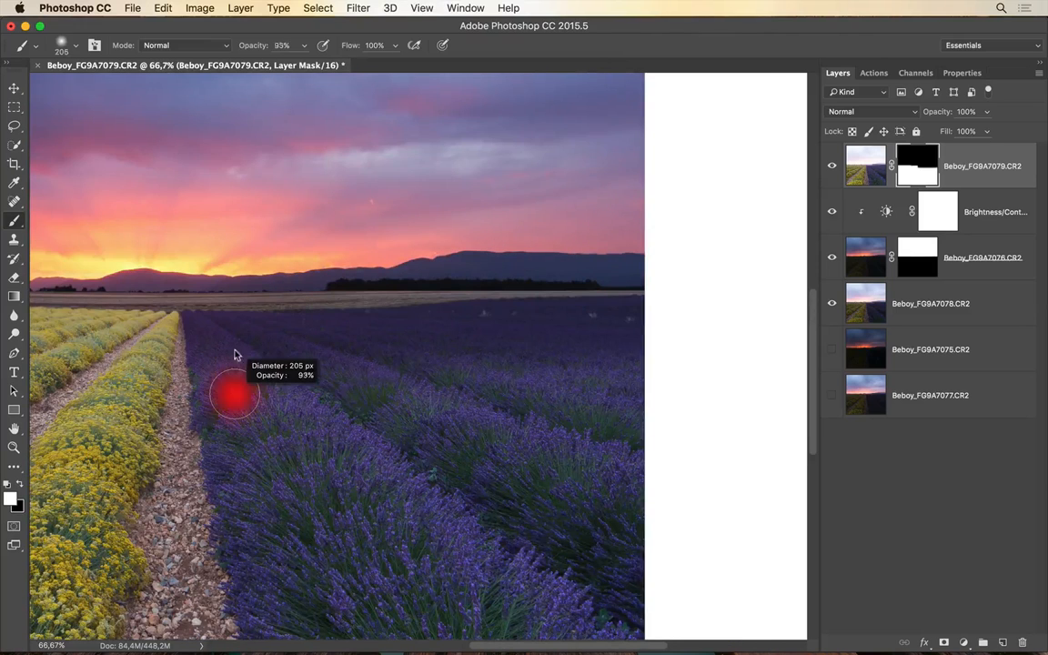
pyautogui.moveTo(235, 249); pyautogui.dragTo(235, 246)
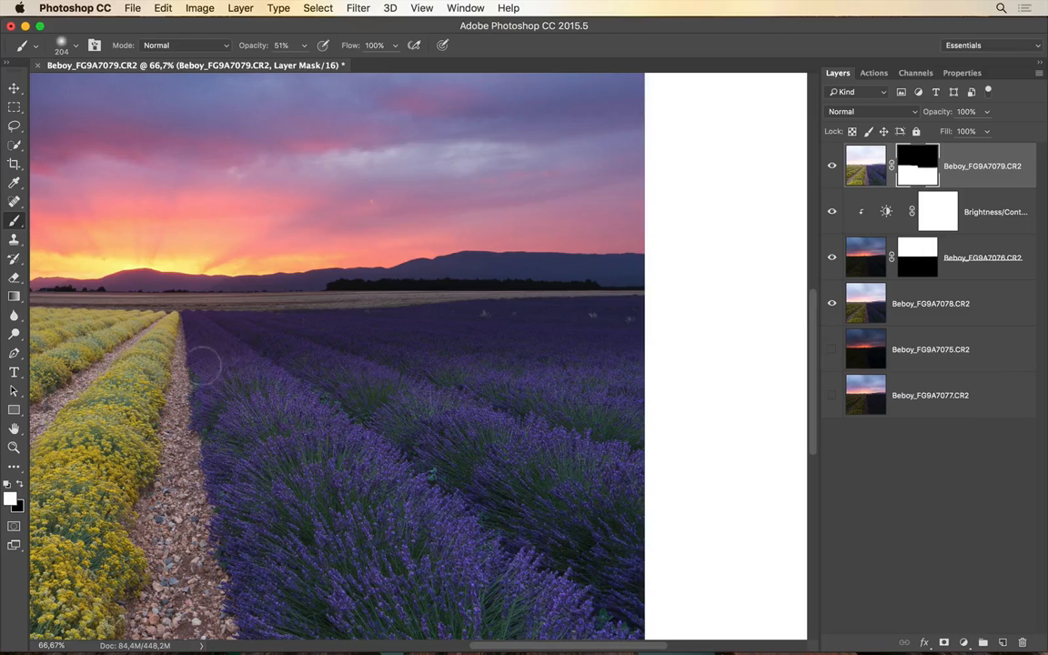
pyautogui.moveTo(329, 325); pyautogui.dragTo(662, 361)
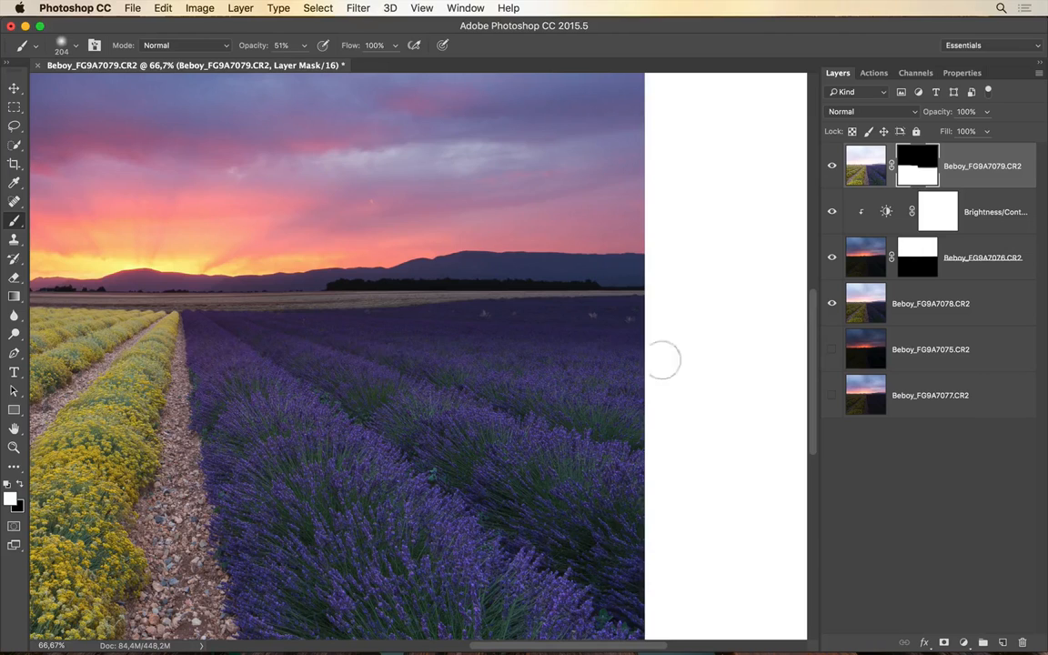
pyautogui.moveTo(260, 361); pyautogui.dragTo(286, 361)
pyautogui.moveTo(359, 340); pyautogui.dragTo(744, 337)
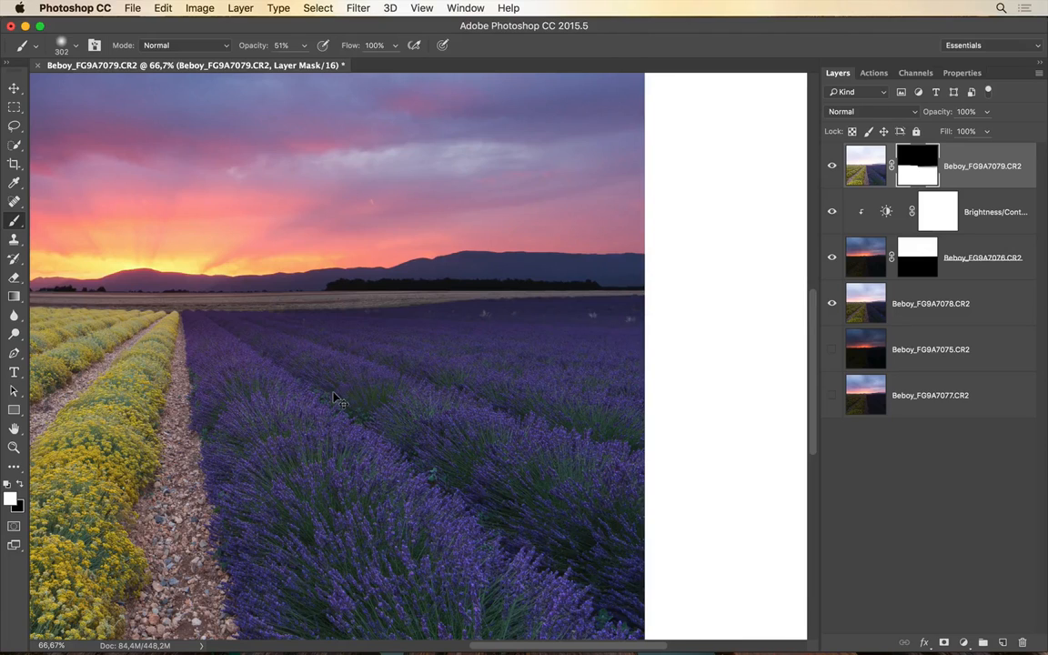
pyautogui.moveTo(380, 392)
pyautogui.mouseDown()
pyautogui.moveTo(381, 354)
pyautogui.moveTo(307, 397)
pyautogui.mouseUp()
pyautogui.keyDown('alt'); pyautogui.click(912, 184); pyautogui.keyUp('alt')
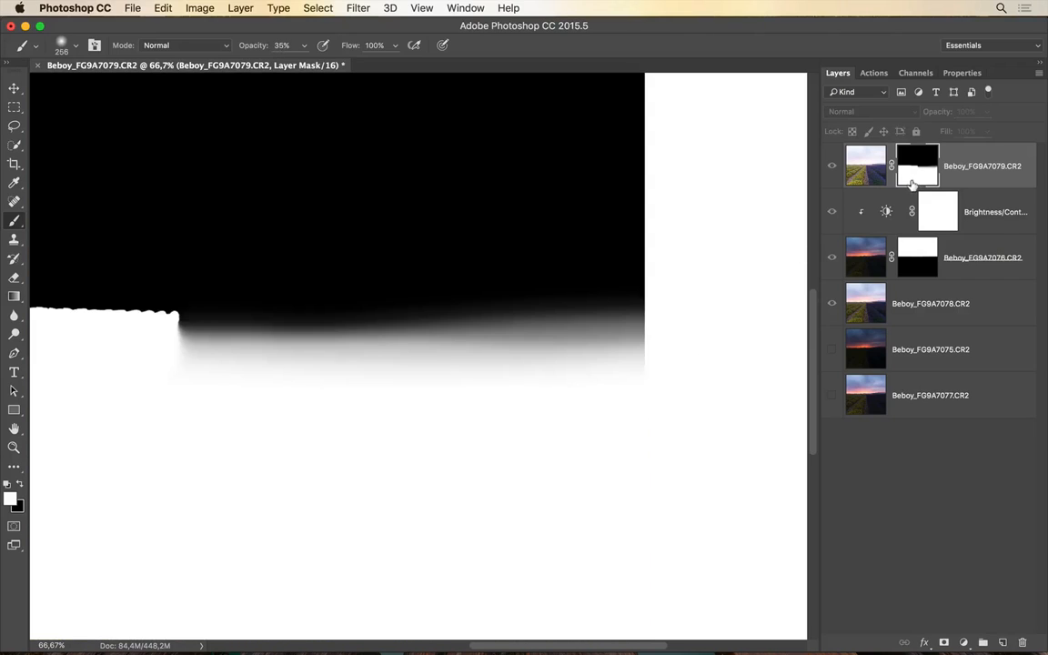
pyautogui.keyDown('alt'); pyautogui.click(912, 182); pyautogui.keyUp('alt')
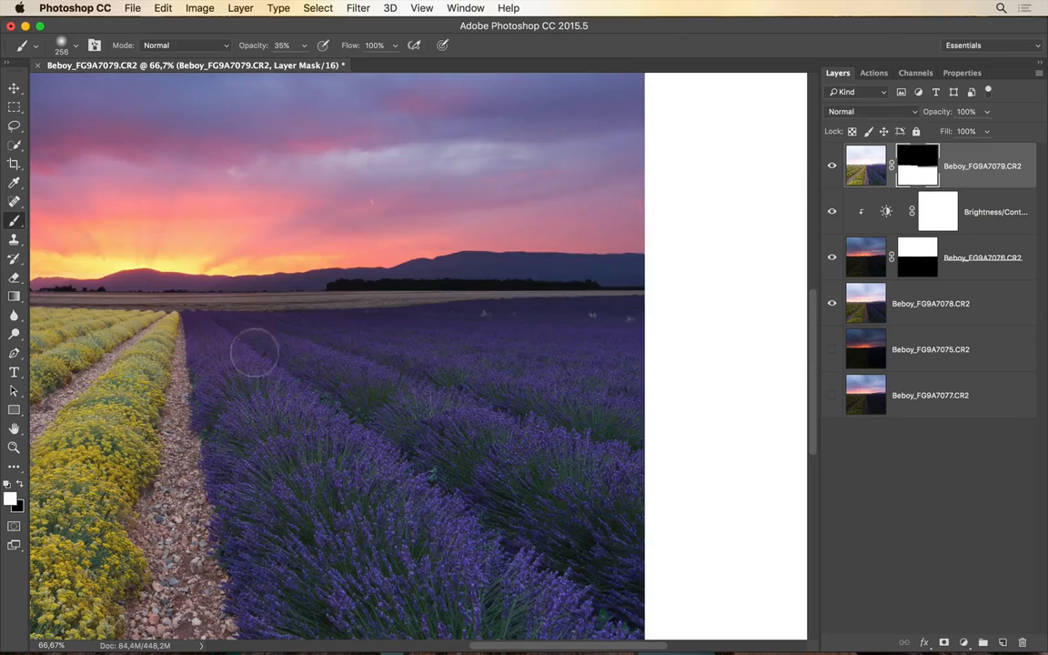
# - Undo the last stroke, lower the brush to 274 px and 13% opacity, and gently paint white over the far lavender field
pyautogui.keyDown('super'); pyautogui.click(191, 358); pyautogui.keyUp('super')
pyautogui.press('Tab')
pyautogui.moveTo(231, 340)
pyautogui.mouseDown()
pyautogui.moveTo(186, 337)
pyautogui.moveTo(168, 315)
pyautogui.moveTo(168, 283)
pyautogui.moveTo(168, 292)
pyautogui.mouseUp()
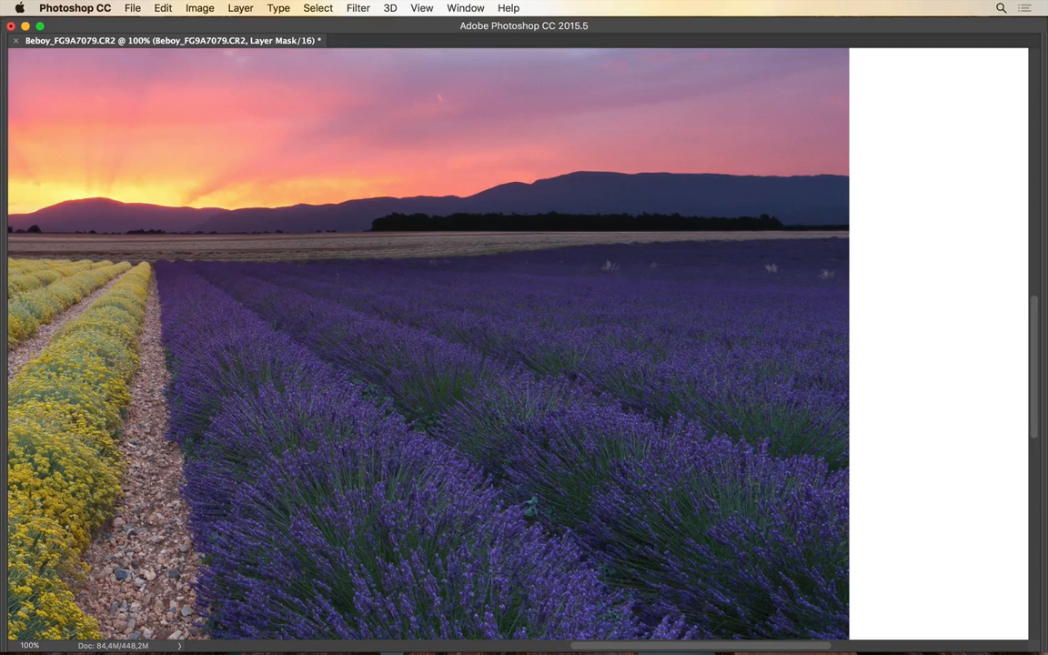
pyautogui.press('super+z')
pyautogui.moveTo(591, 307); pyautogui.dragTo(597, 265)
pyautogui.moveTo(216, 326); pyautogui.dragTo(240, 329)
pyautogui.moveTo(468, 303); pyautogui.dragTo(509, 305)
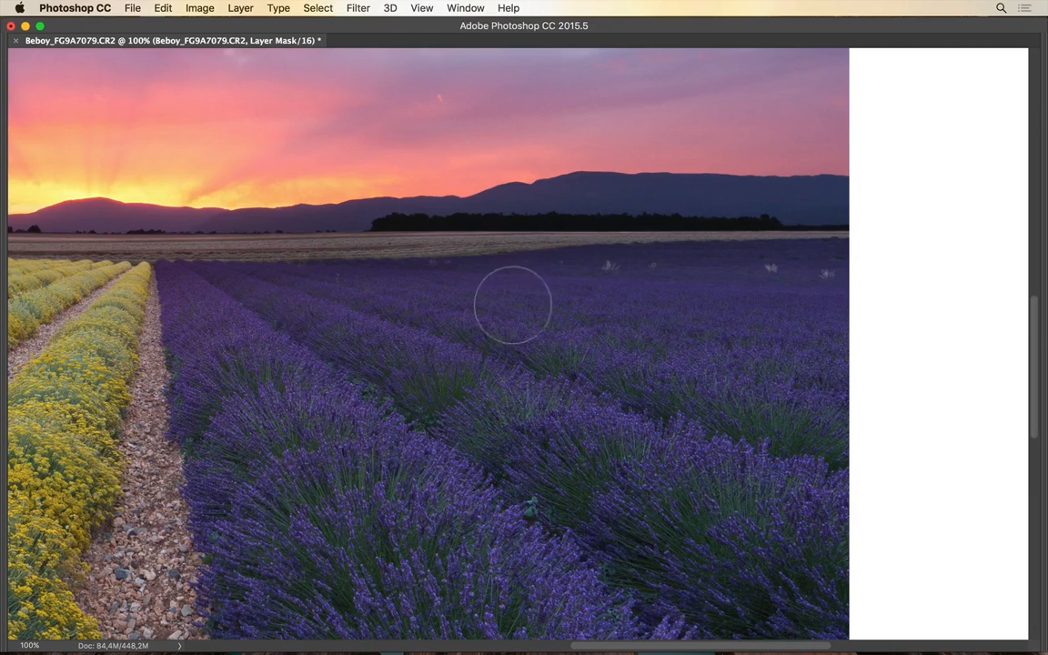
pyautogui.press('Tab')
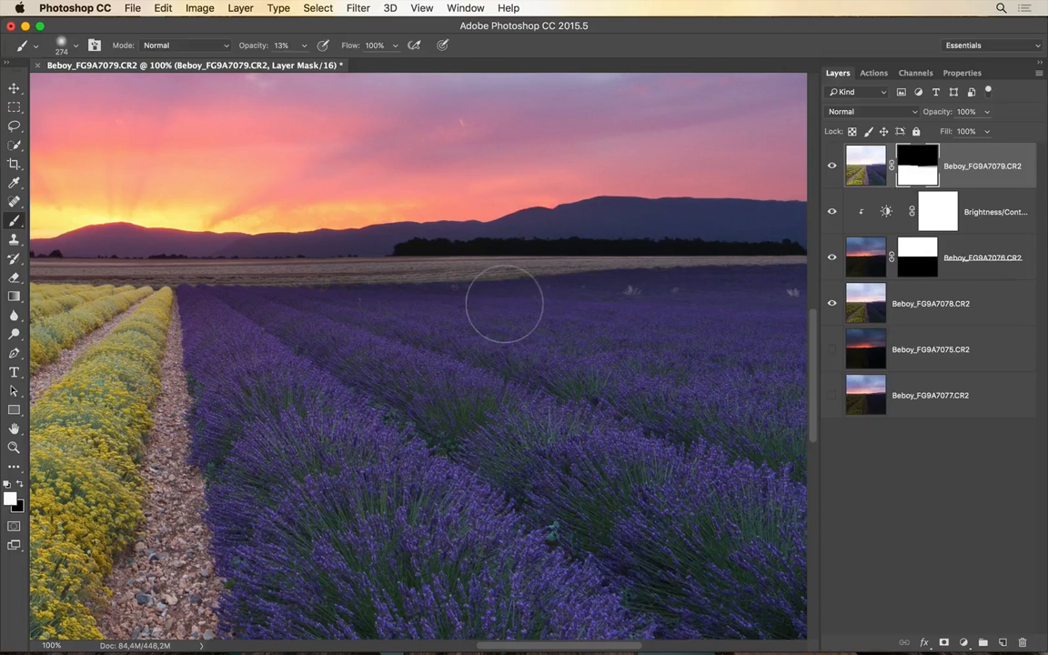
# - Paint black on the mask over the far lavender field with a soft brush, lowering its opacity from 13% to 4%, and check the mask
pyautogui.press('x')
pyautogui.moveTo(532, 311)
pyautogui.mouseDown()
pyautogui.moveTo(446, 312)
pyautogui.moveTo(466, 315)
pyautogui.mouseUp()
pyautogui.press('super+minus')
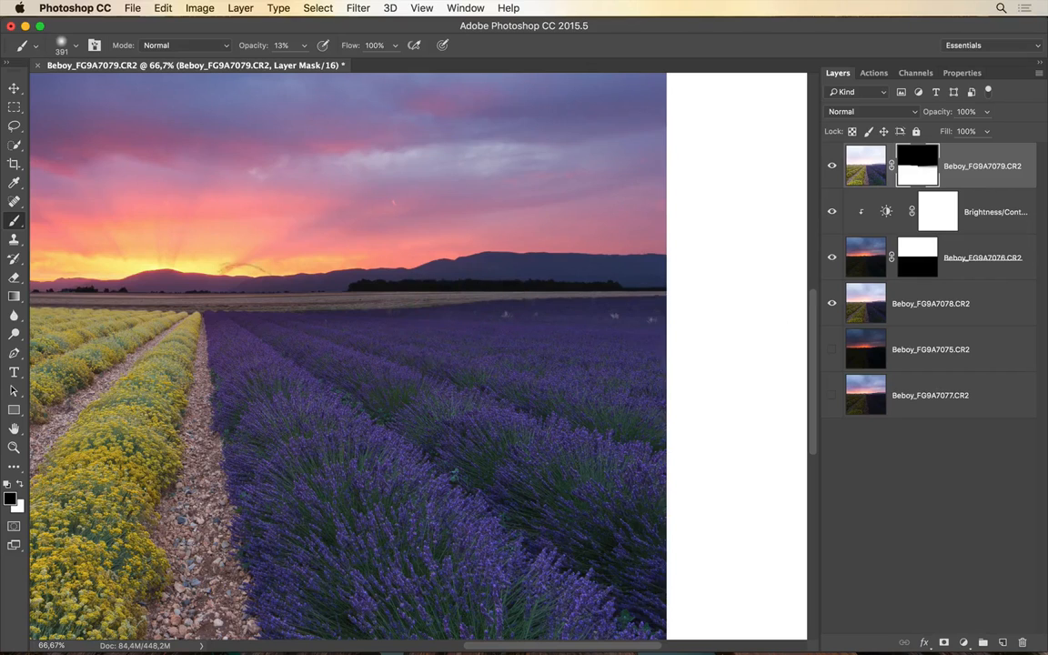
pyautogui.moveTo(315, 333)
pyautogui.mouseDown()
pyautogui.moveTo(315, 291)
pyautogui.moveTo(292, 344)
pyautogui.mouseUp()
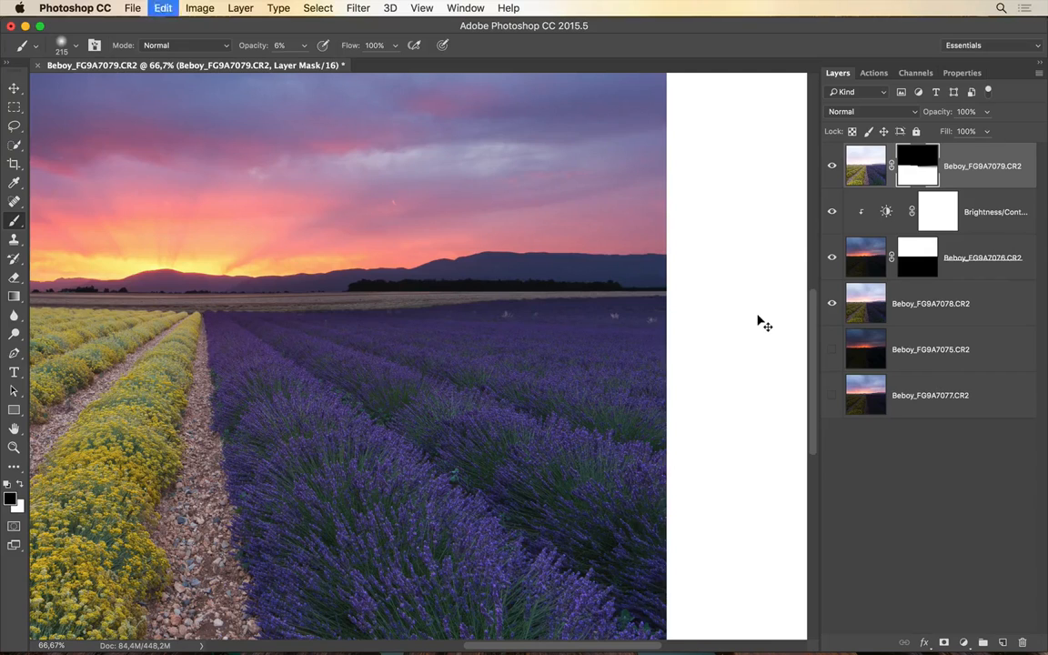
pyautogui.moveTo(510, 360); pyautogui.dragTo(513, 365)
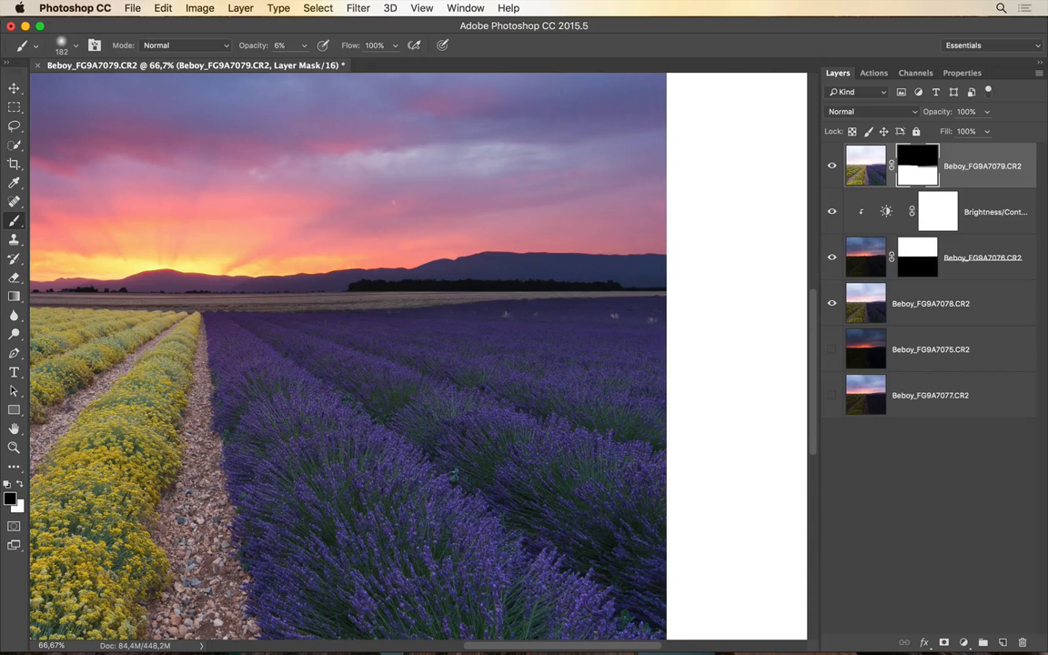
pyautogui.moveTo(425, 346); pyautogui.dragTo(389, 369)
pyautogui.keyDown('alt'); pyautogui.click(916, 173); pyautogui.keyUp('alt')
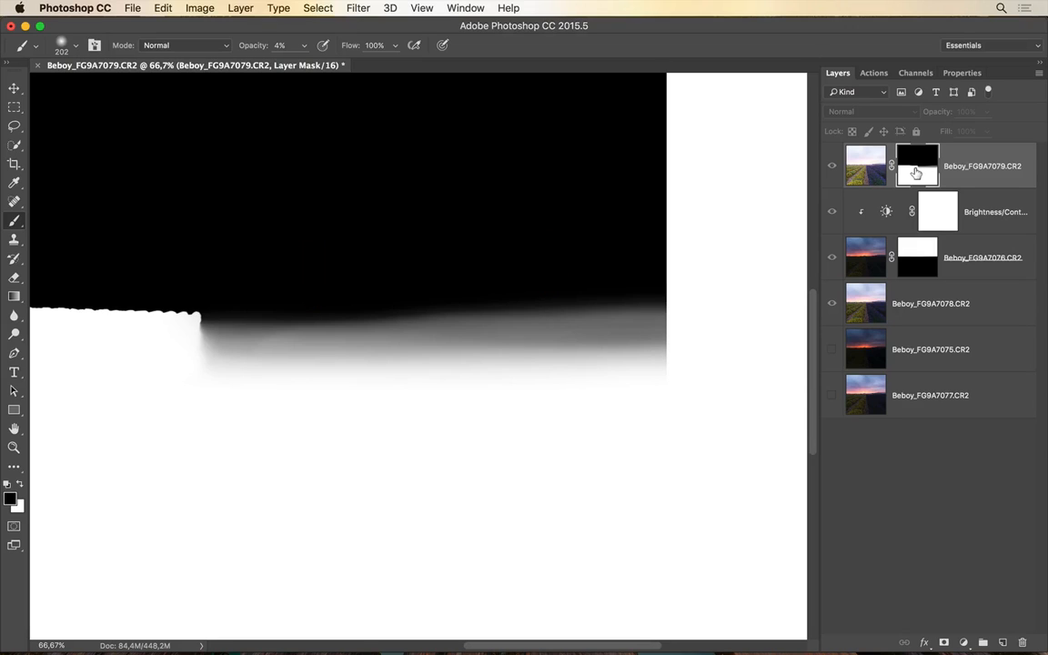
pyautogui.keyDown('alt'); pyautogui.click(913, 171); pyautogui.keyUp('alt')
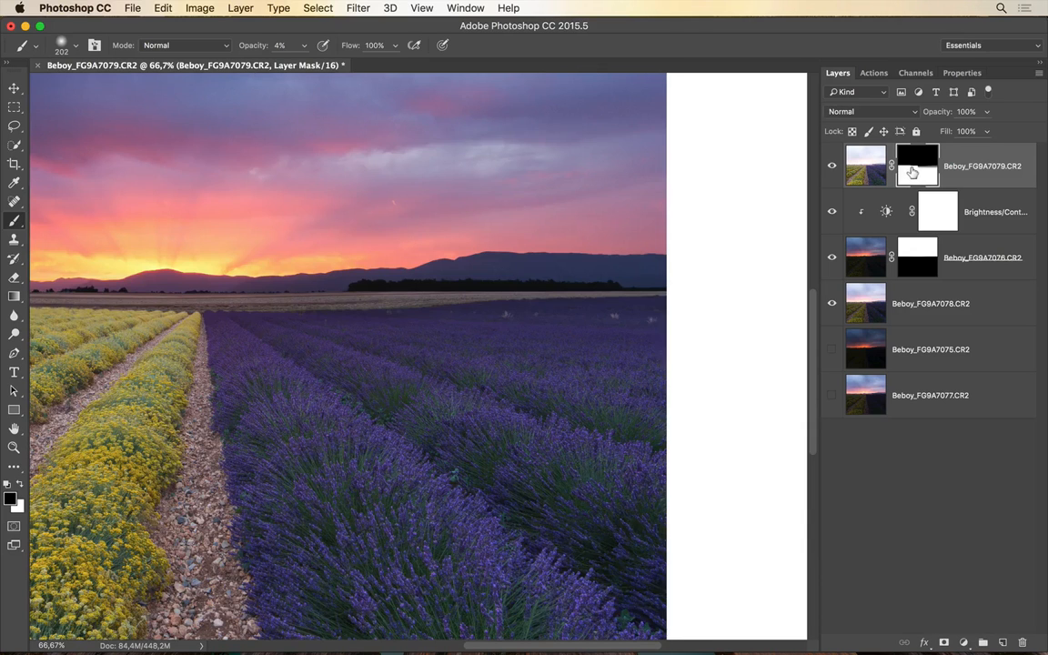
# - Compare the fields with the Beboy_FG9A7079.CR2 layer shown and hidden, at 66.67% zoom and on the whole image
pyautogui.click(833, 166)
pyautogui.click(833, 167)
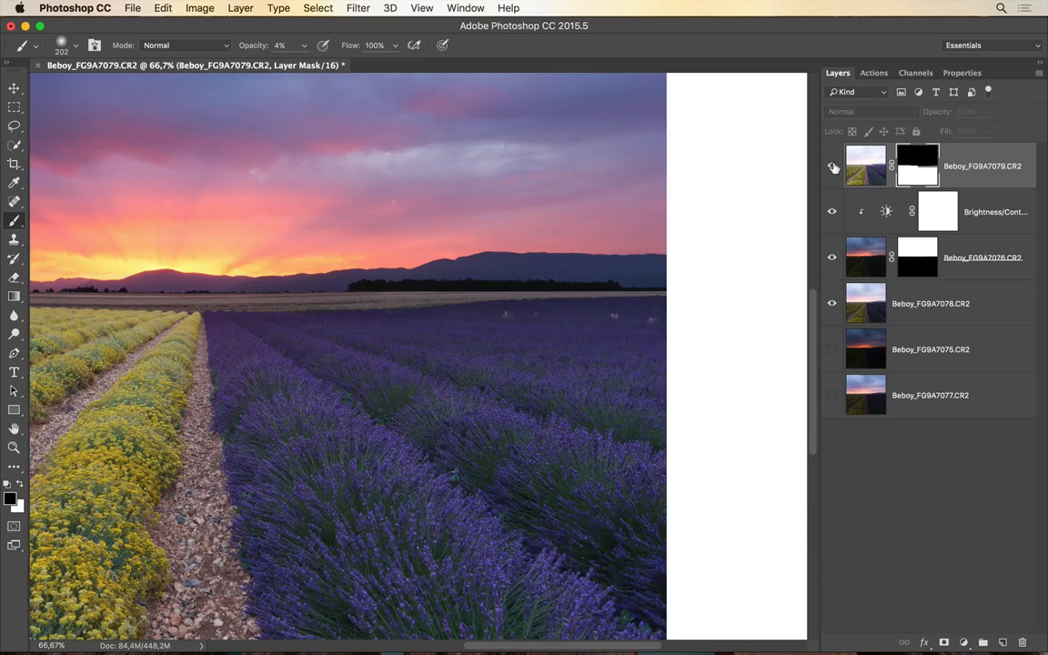
pyautogui.click(833, 167)
pyautogui.click(832, 167)
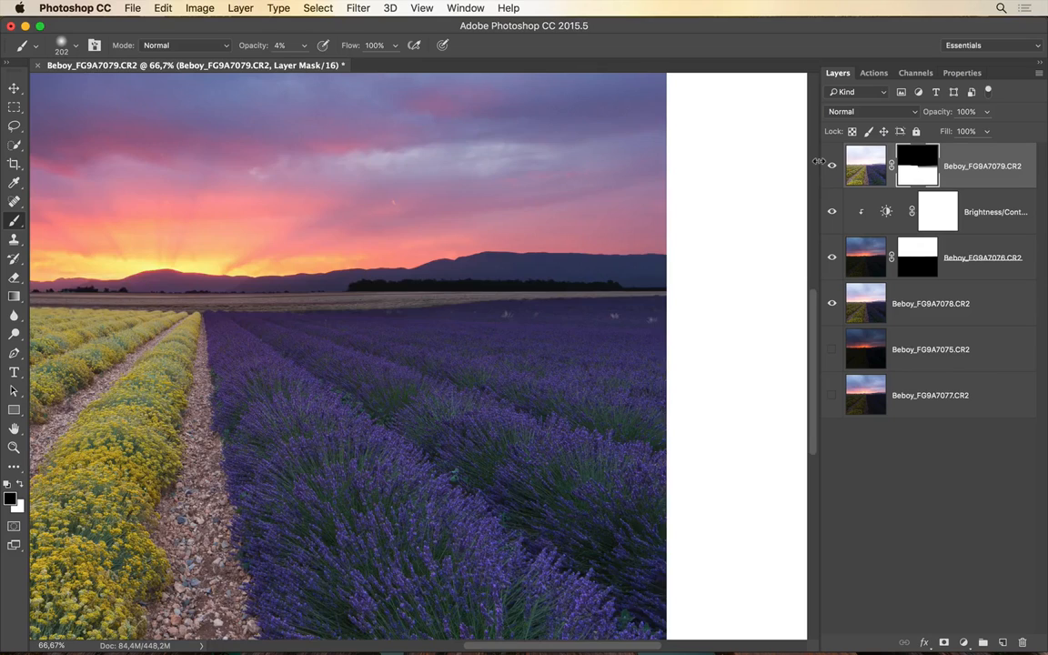
pyautogui.press('super+minus')
pyautogui.press('super+minus')
pyautogui.click(833, 166)
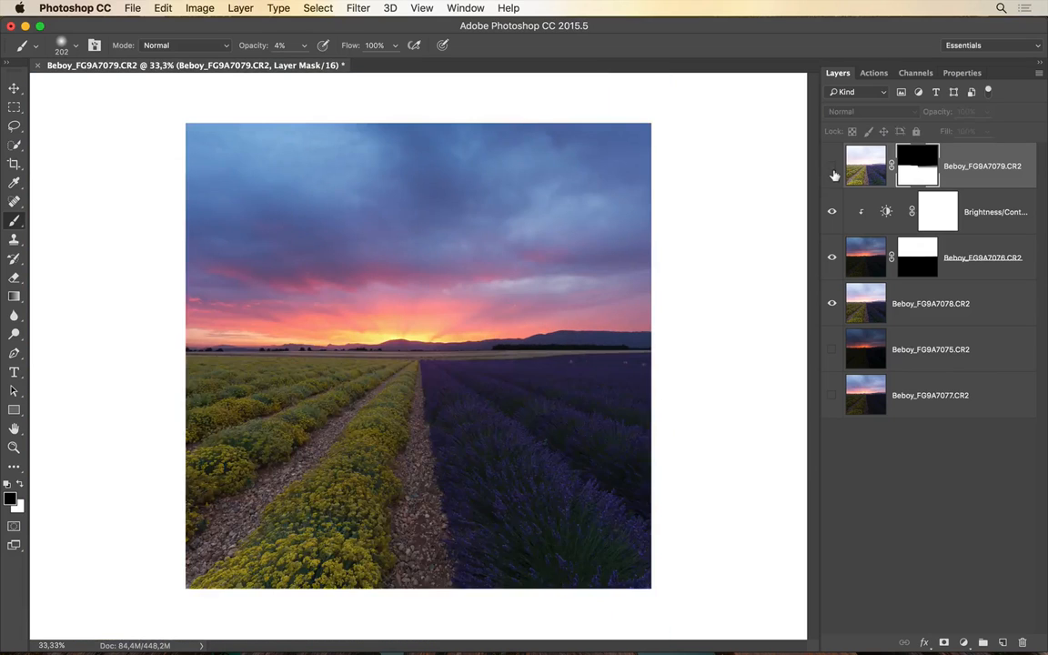
pyautogui.click(834, 173)
pyautogui.click(833, 173)
pyautogui.click(834, 173)
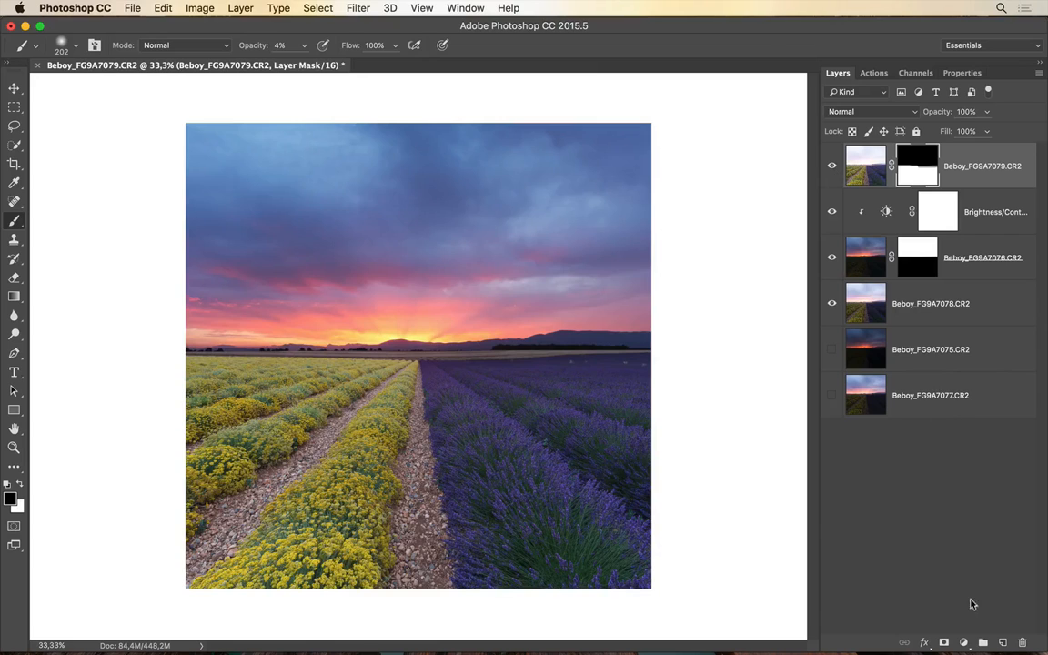
# - Add a Brightness/Contrast adjustment layer above Beboy_FG9A7079.CR2 and clip it to that layer
pyautogui.click(964, 642)
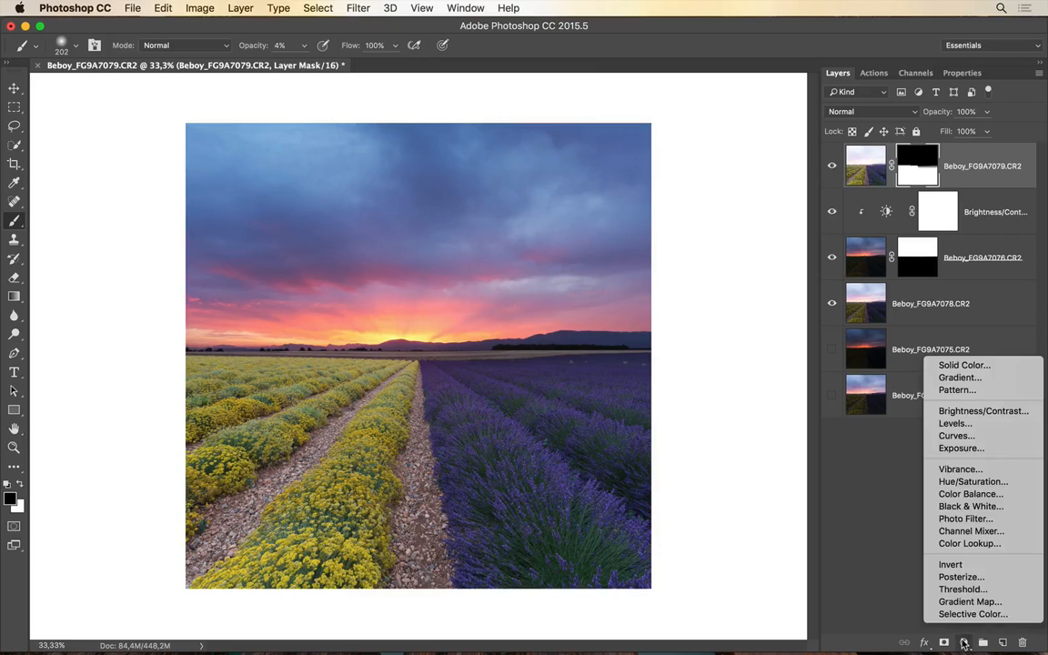
pyautogui.click(1026, 414)
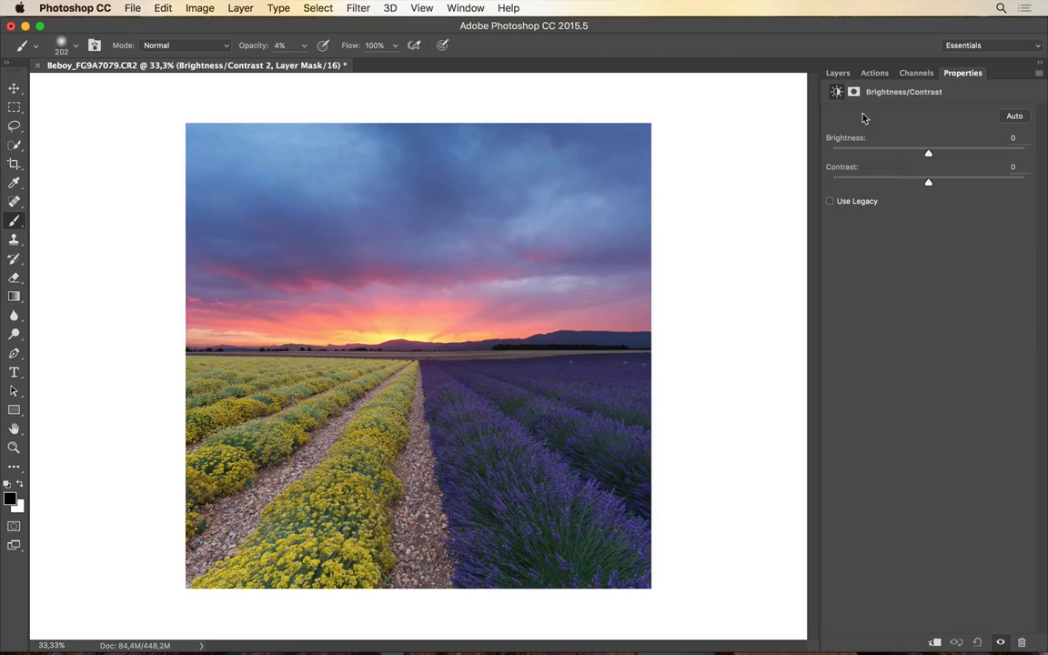
pyautogui.click(835, 73)
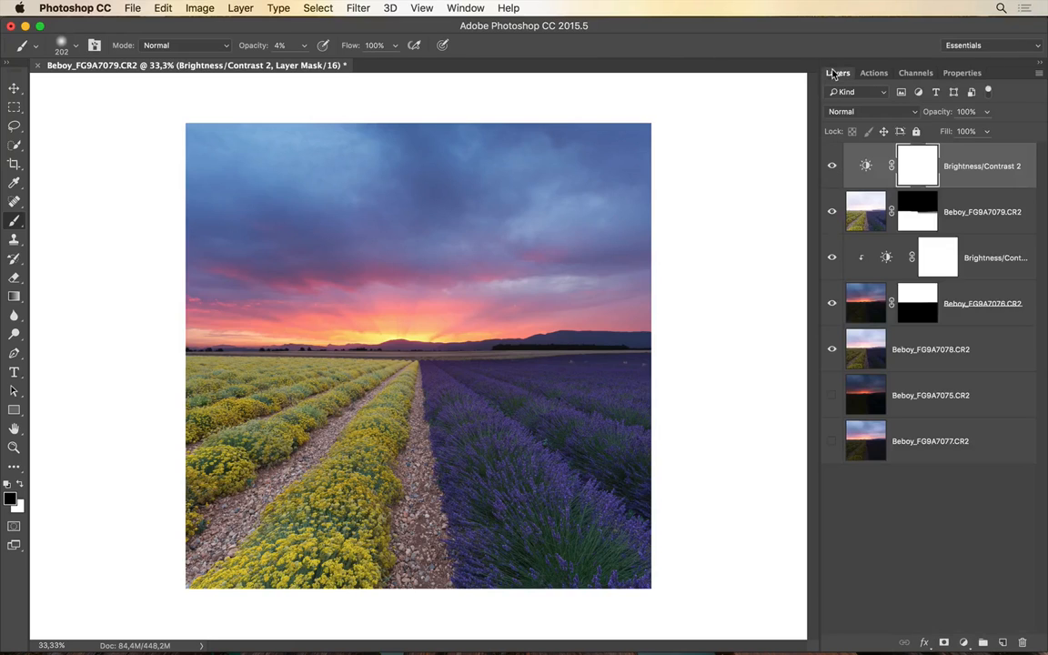
pyautogui.press('super+alt+g')
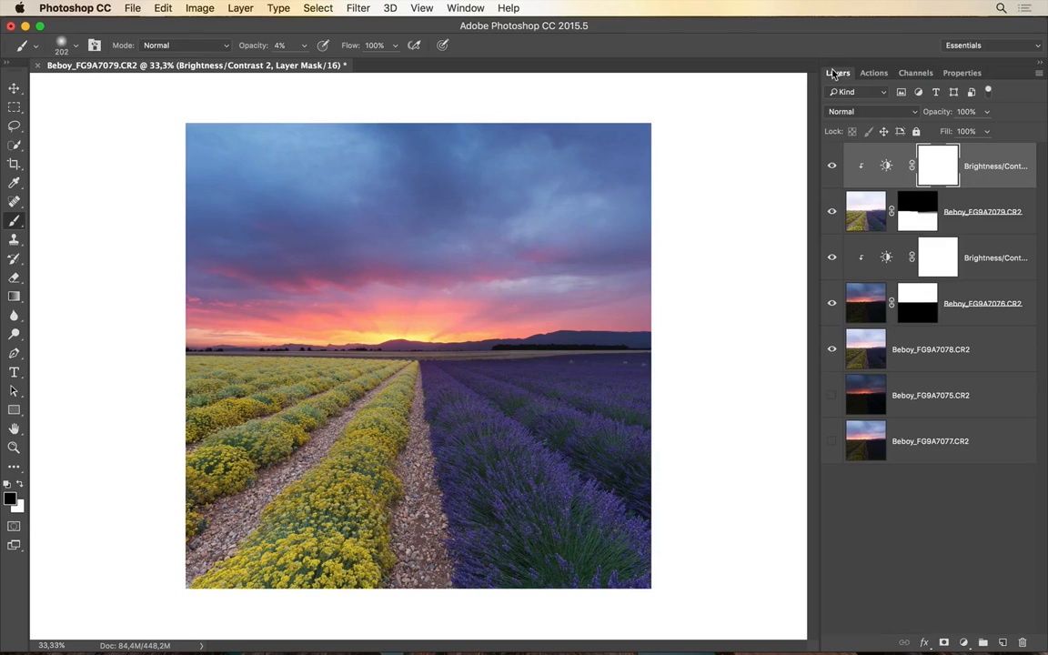
# - Set the contrast of the clipped Brightness/Contrast adjustment above Beboy_FG9A7079.CR2 to 83
pyautogui.doubleClick(888, 168)
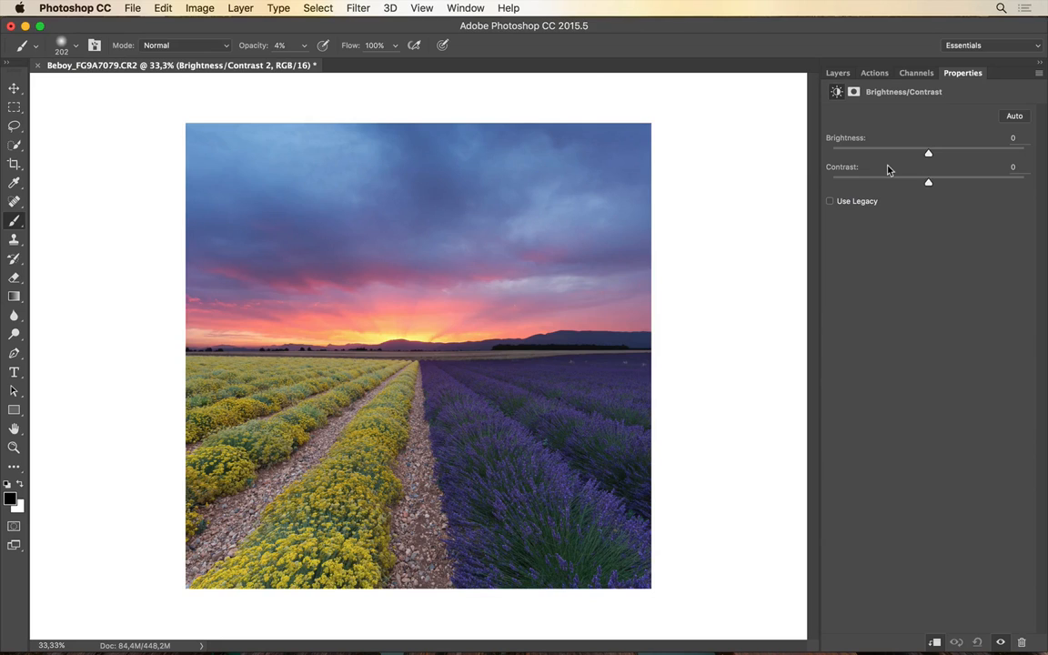
pyautogui.moveTo(928, 181); pyautogui.dragTo(1007, 184)
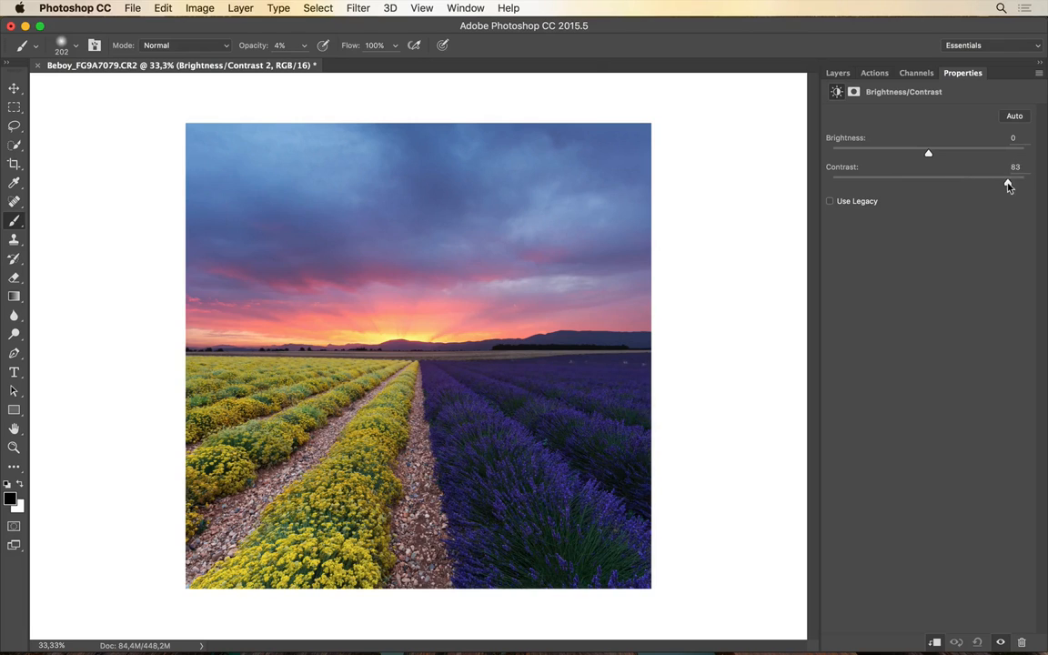
pyautogui.moveTo(932, 154)
pyautogui.mouseDown()
pyautogui.moveTo(919, 155)
pyautogui.moveTo(934, 155)
pyautogui.moveTo(928, 161)
pyautogui.mouseUp()
pyautogui.click(838, 74)
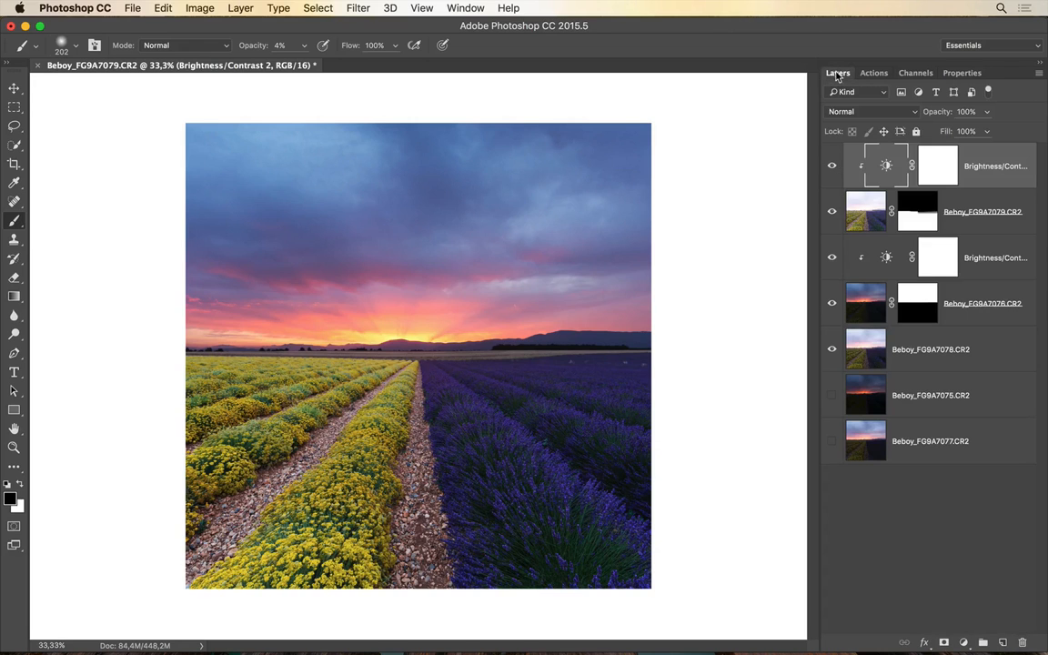
# - Compare the fields repeatedly with the clipped Brightness/Contrast adjustment shown and hidden
pyautogui.click(832, 165)
pyautogui.click(833, 166)
pyautogui.click(832, 165)
pyautogui.click(832, 166)
pyautogui.click(833, 165)
pyautogui.click(832, 165)
pyautogui.click(833, 165)
pyautogui.click(833, 166)
pyautogui.click(833, 165)
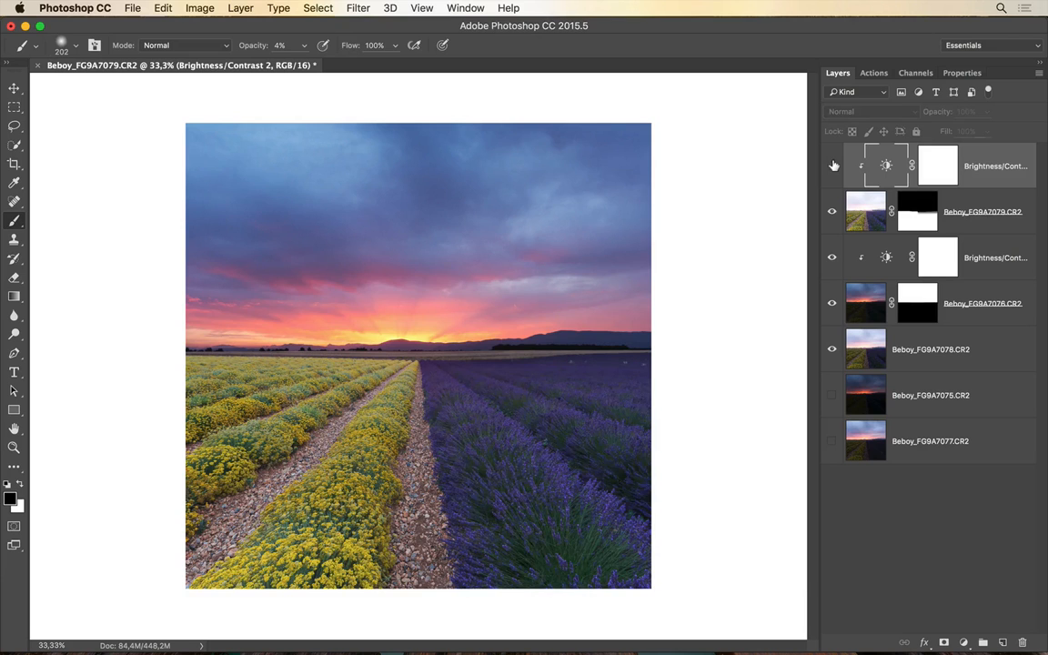
pyautogui.click(833, 165)
pyautogui.click(833, 166)
pyautogui.click(832, 166)
pyautogui.click(832, 166)
pyautogui.click(833, 165)
pyautogui.click(832, 165)
pyautogui.click(833, 166)
pyautogui.click(833, 166)
pyautogui.click(833, 166)
pyautogui.click(833, 165)
pyautogui.click(832, 166)
pyautogui.click(832, 166)
pyautogui.click(833, 165)
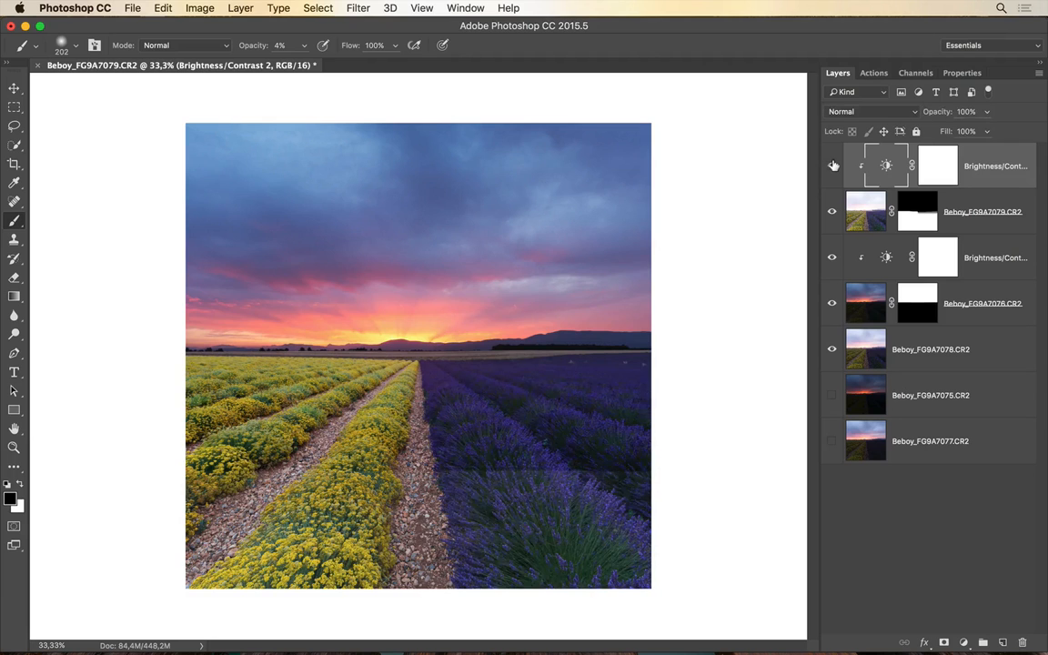
pyautogui.click(832, 166)
pyautogui.click(833, 166)
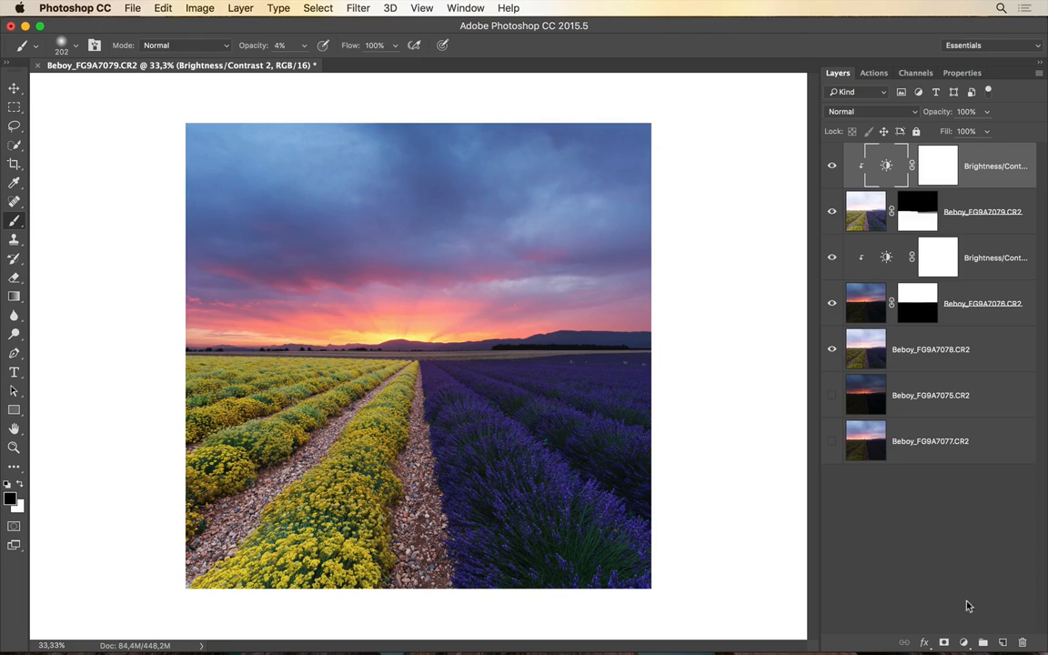
# - Add an unclipped Brightness/Contrast adjustment layer on top of the stack and invert its mask to black
pyautogui.click(964, 643)
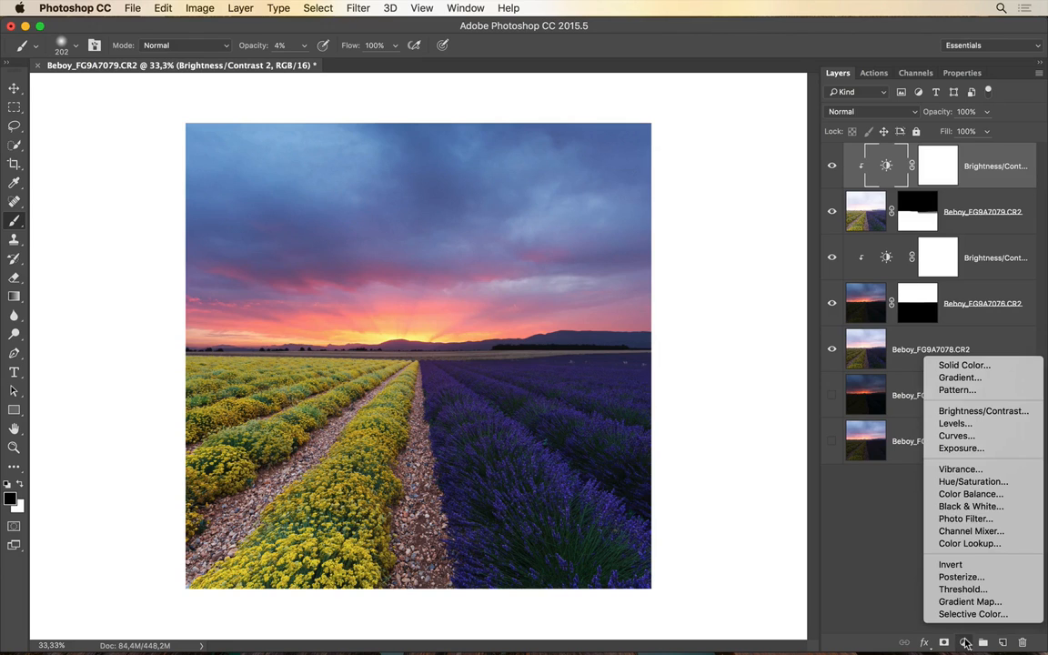
pyautogui.click(1001, 412)
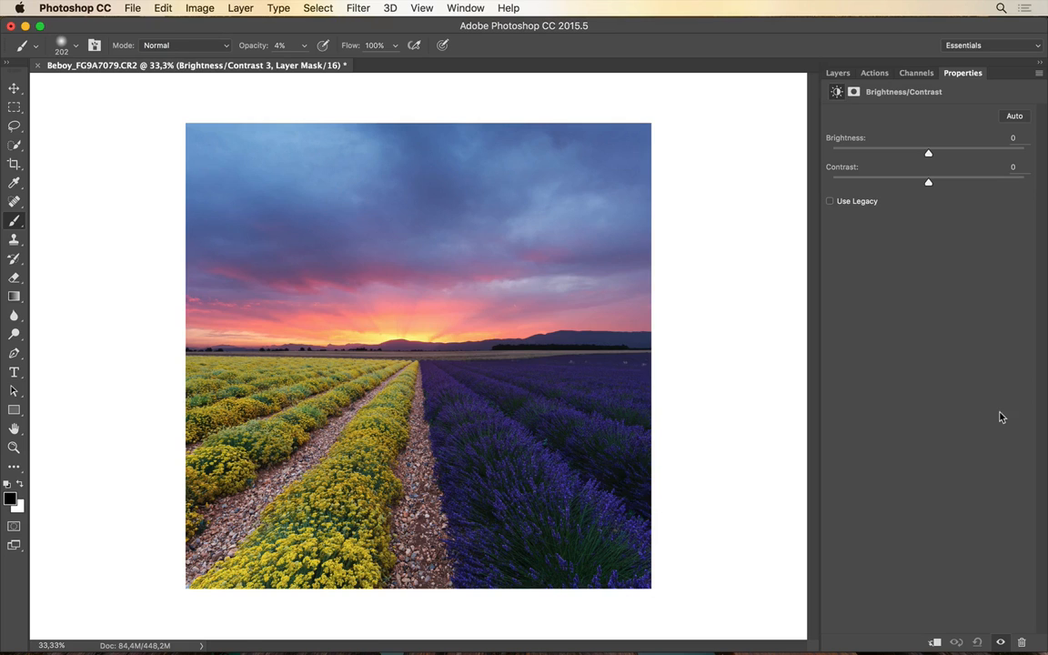
pyautogui.click(837, 74)
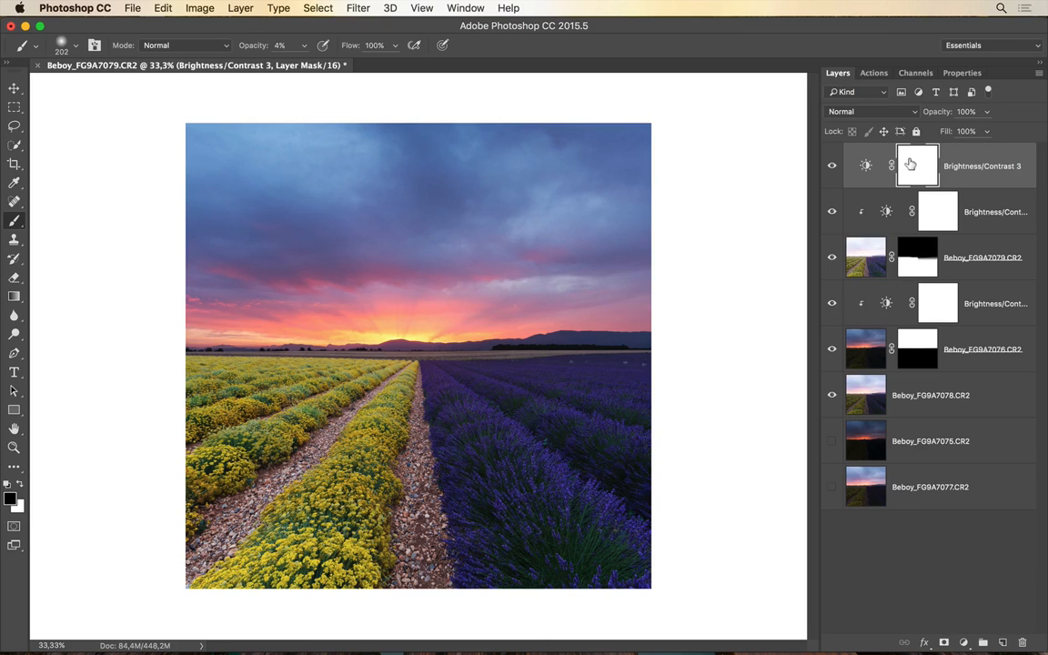
pyautogui.press('super+i')
# - Paint white on the Brightness/Contrast 3 mask over the near lavender rows with a soft 451 px brush at 100% opacity, and check the mask
pyautogui.moveTo(487, 391)
pyautogui.mouseDown()
pyautogui.moveTo(557, 428)
pyautogui.moveTo(612, 428)
pyautogui.moveTo(564, 423)
pyautogui.moveTo(558, 619)
pyautogui.mouseUp()
pyautogui.press('x')
pyautogui.moveTo(544, 366)
pyautogui.mouseDown()
pyautogui.moveTo(542, 519)
pyautogui.moveTo(507, 525)
pyautogui.mouseUp()
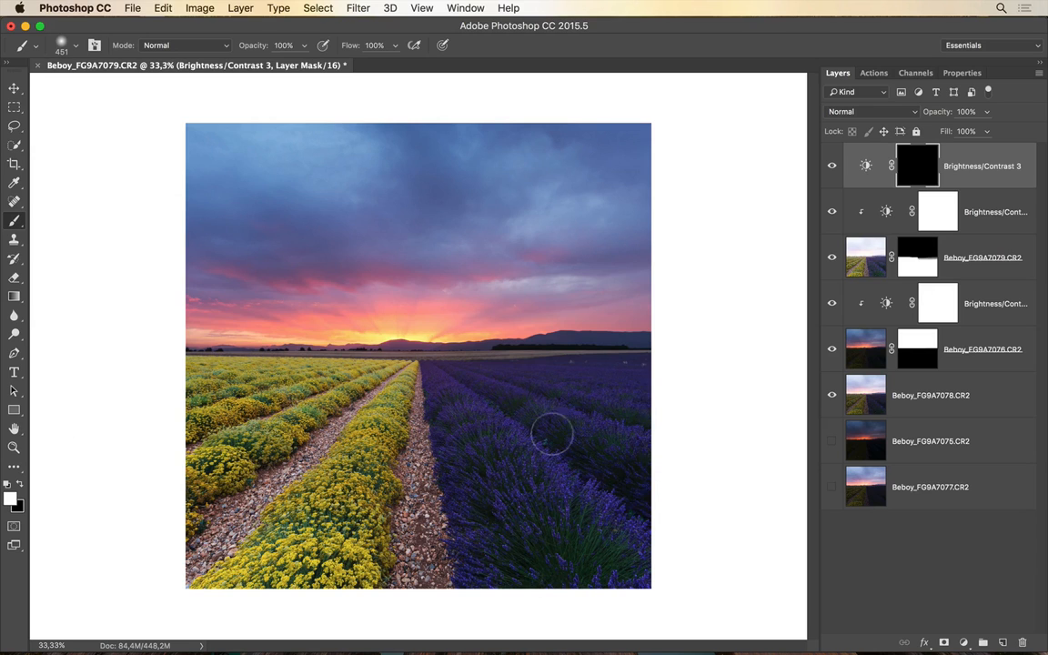
pyautogui.moveTo(588, 565)
pyautogui.mouseDown()
pyautogui.moveTo(613, 581)
pyautogui.moveTo(660, 576)
pyautogui.mouseUp()
pyautogui.keyDown('alt'); pyautogui.click(915, 176); pyautogui.keyUp('alt')
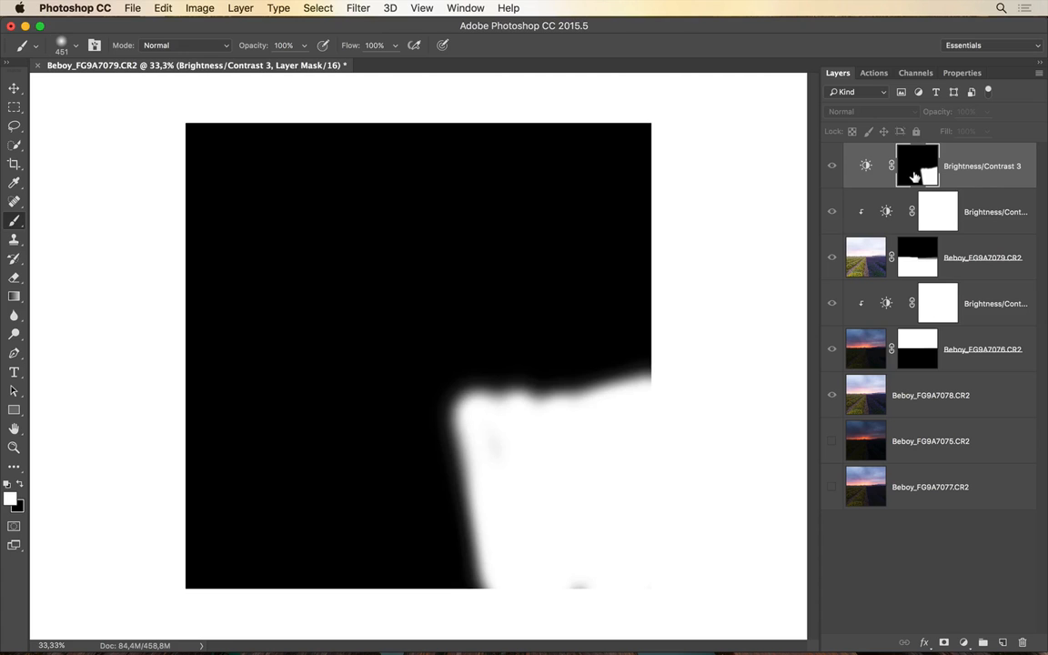
pyautogui.keyDown('alt'); pyautogui.click(914, 177); pyautogui.keyUp('alt')
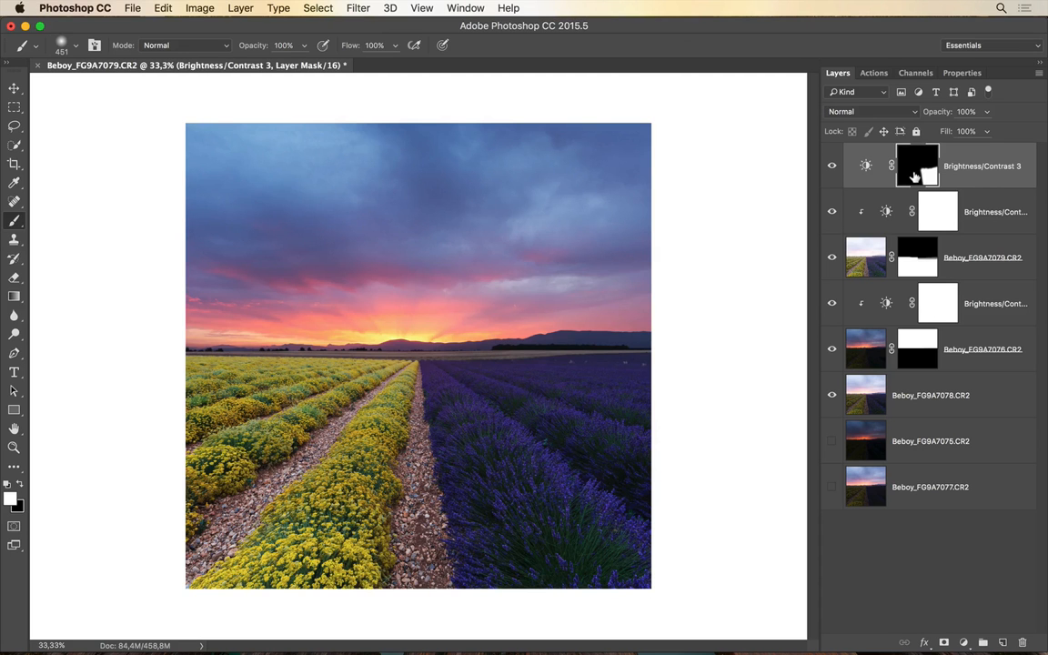
# - Set the Brightness/Contrast 3 adjustment to brightness 35 and contrast 15
pyautogui.doubleClick(866, 166)
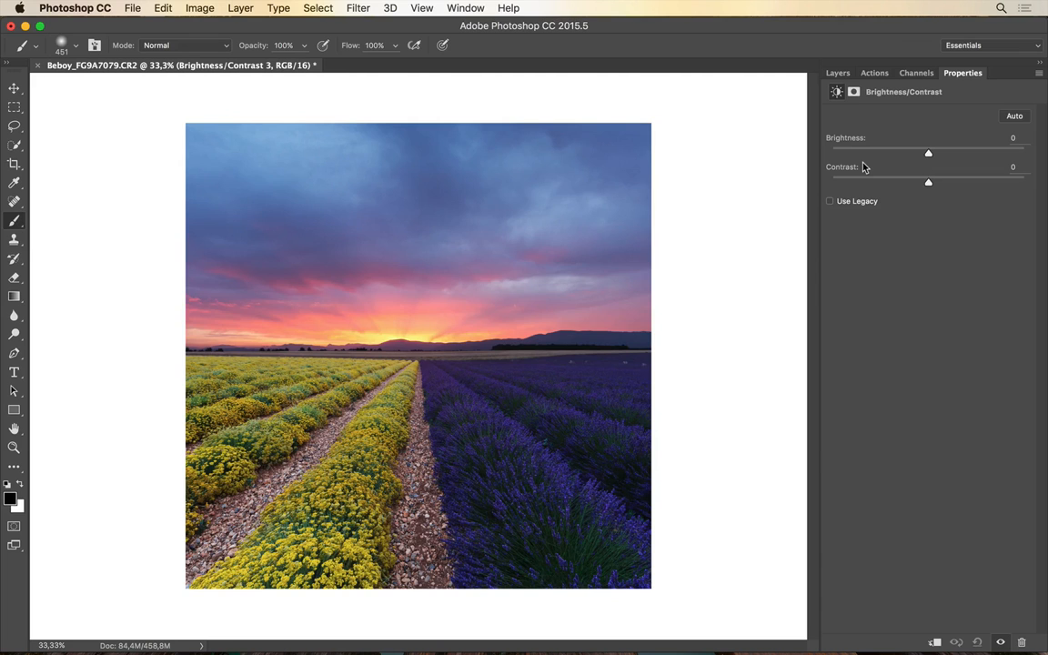
pyautogui.moveTo(933, 154); pyautogui.dragTo(944, 185)
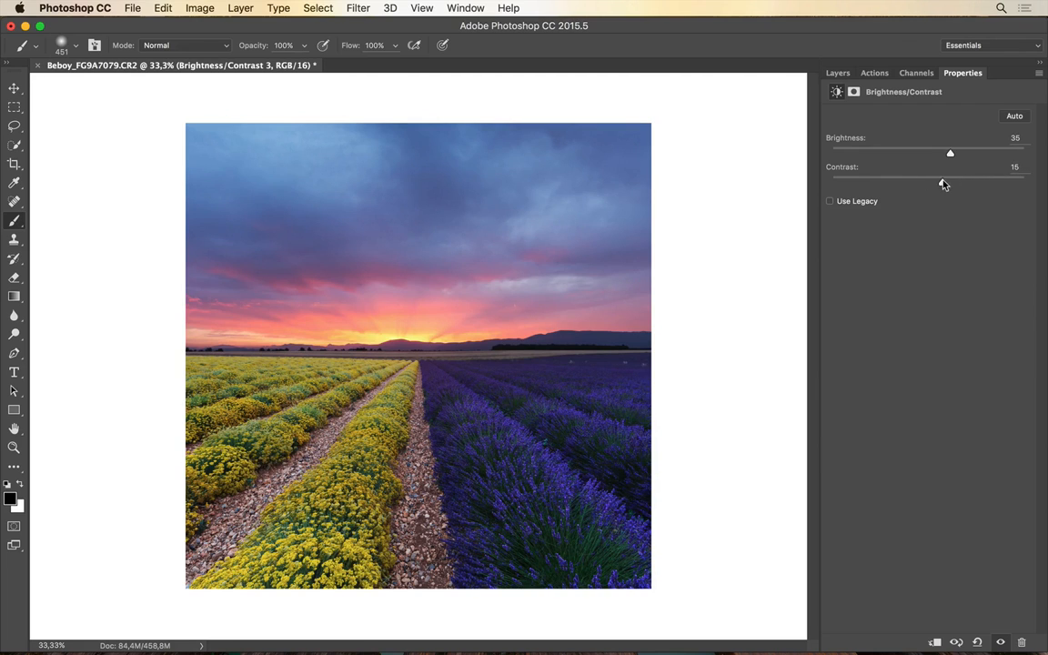
pyautogui.click(837, 74)
# - Compare the lavender rows with the Brightness/Contrast 3 adjustment shown and hidden
pyautogui.click(831, 168)
pyautogui.click(831, 168)
pyautogui.click(832, 169)
pyautogui.click(831, 168)
pyautogui.click(832, 169)
pyautogui.click(832, 169)
pyautogui.click(832, 169)
pyautogui.click(832, 170)
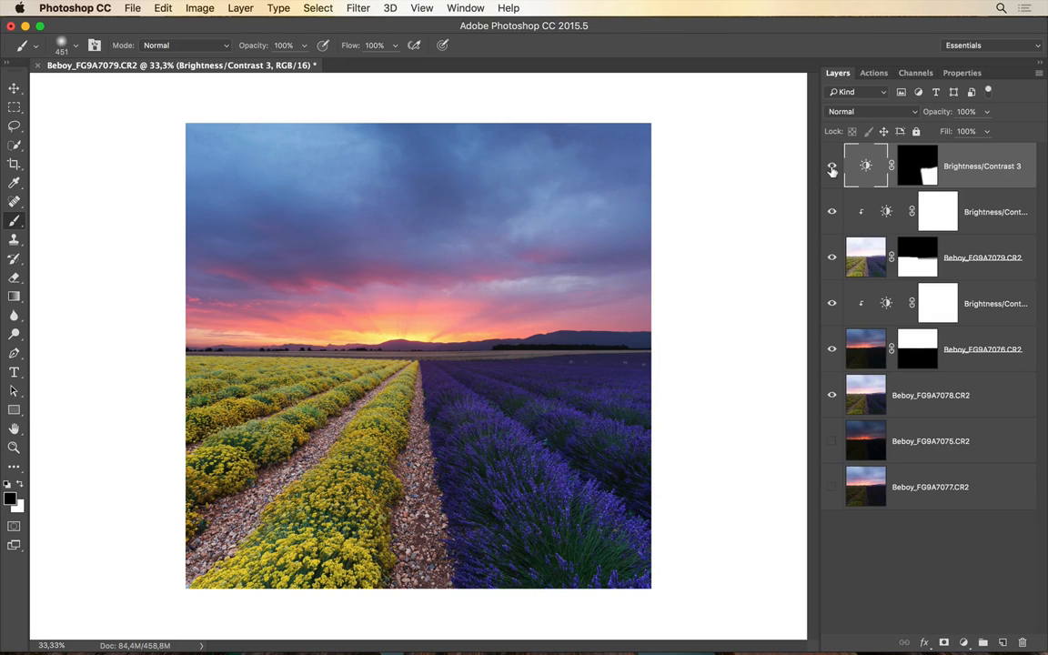
# - Extend the white of the Brightness/Contrast 3 mask along the lavender's edge beside the stone path, using a soft brush reduced from 241 to 140 px
pyautogui.click(917, 166)
pyautogui.press('x')
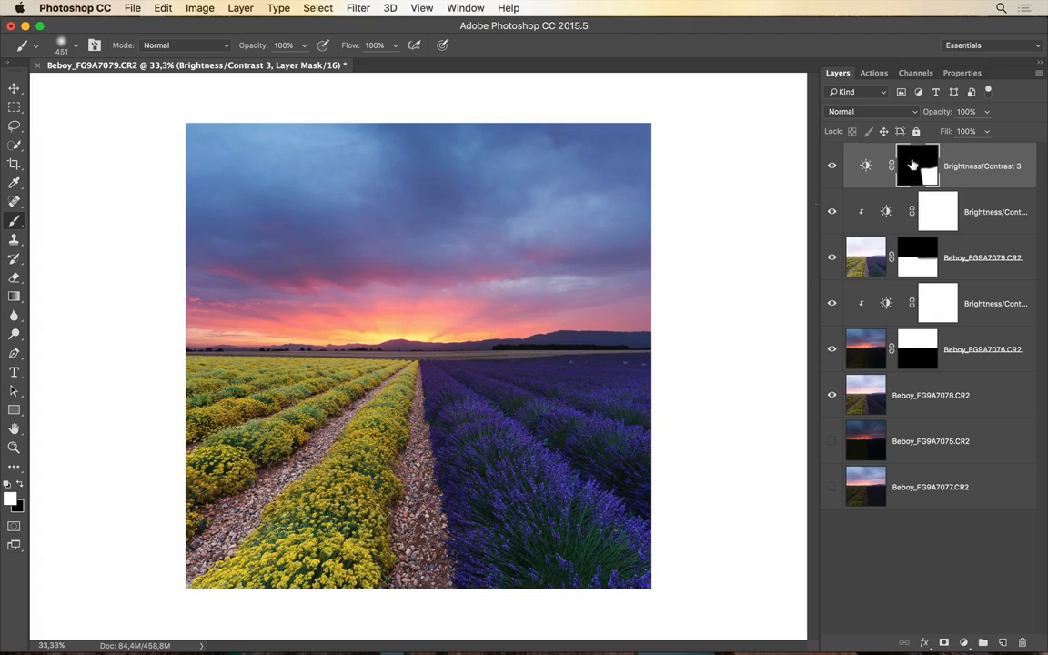
pyautogui.moveTo(543, 458)
pyautogui.mouseDown()
pyautogui.moveTo(518, 463)
pyautogui.moveTo(268, 247)
pyautogui.moveTo(276, 157)
pyautogui.moveTo(356, 134)
pyautogui.mouseUp()
pyautogui.press('super+plus')
pyautogui.press('super+plus')
pyautogui.press('super+plus')
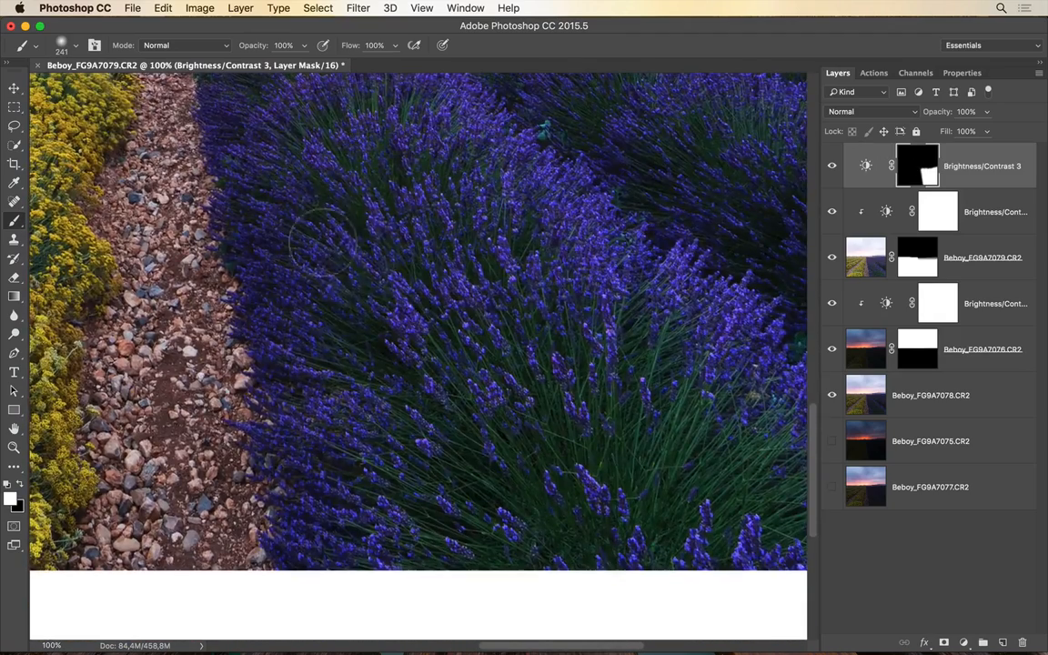
pyautogui.moveTo(367, 475)
pyautogui.mouseDown()
pyautogui.moveTo(301, 475)
pyautogui.moveTo(305, 428)
pyautogui.moveTo(351, 538)
pyautogui.mouseUp()
pyautogui.moveTo(410, 370); pyautogui.dragTo(382, 370)
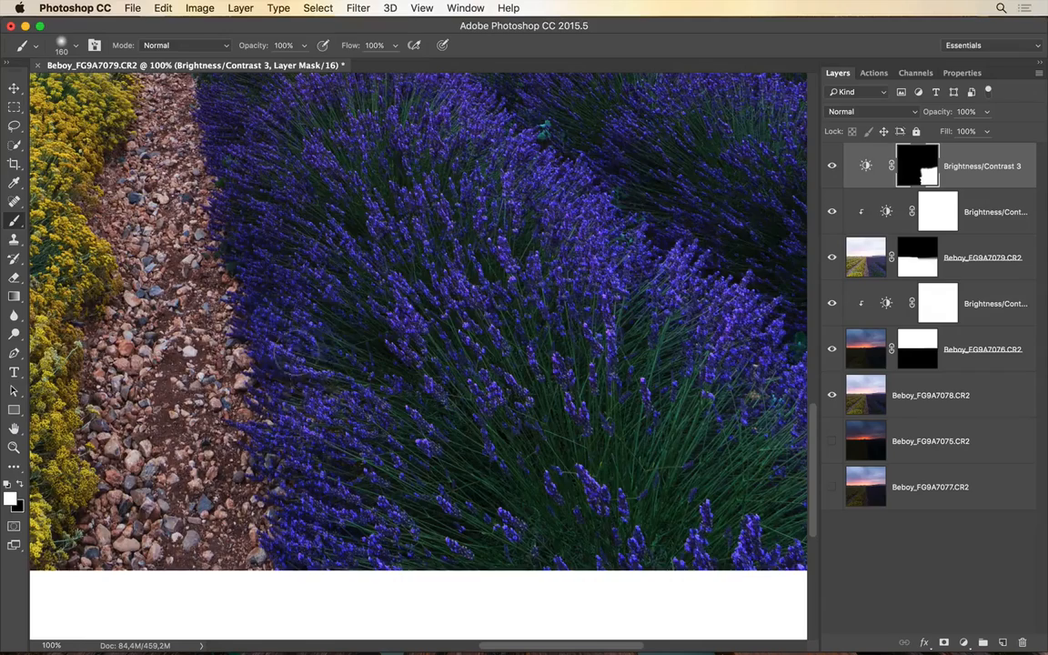
pyautogui.moveTo(269, 225); pyautogui.dragTo(308, 362)
pyautogui.moveTo(290, 264)
pyautogui.mouseDown()
pyautogui.moveTo(347, 369)
pyautogui.moveTo(328, 380)
pyautogui.moveTo(348, 304)
pyautogui.moveTo(323, 290)
pyautogui.moveTo(279, 225)
pyautogui.moveTo(276, 193)
pyautogui.moveTo(302, 178)
pyautogui.moveTo(260, 159)
pyautogui.mouseUp()
pyautogui.press('[')
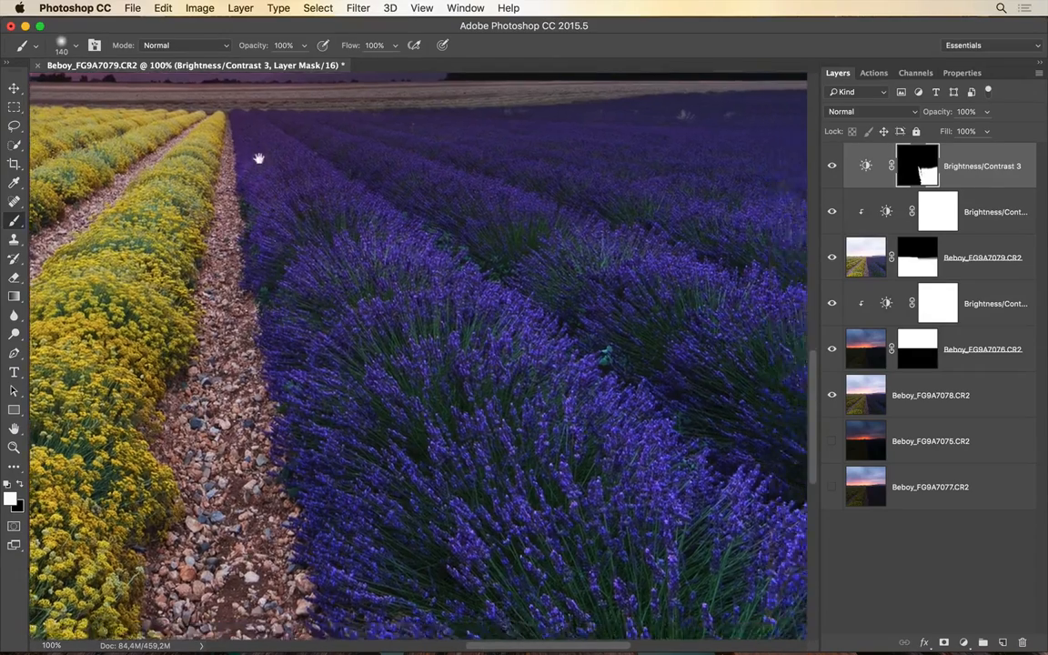
# - Display the Brightness/Contrast 3 mask alone, fill the leftover gray spots in its white area with a 328 px brush, and inspect its edges
pyautogui.press('super+0')
pyautogui.keyDown('alt'); pyautogui.click(911, 183); pyautogui.keyUp('alt')
pyautogui.moveTo(578, 581)
pyautogui.mouseDown()
pyautogui.moveTo(606, 590)
pyautogui.moveTo(593, 619)
pyautogui.mouseUp()
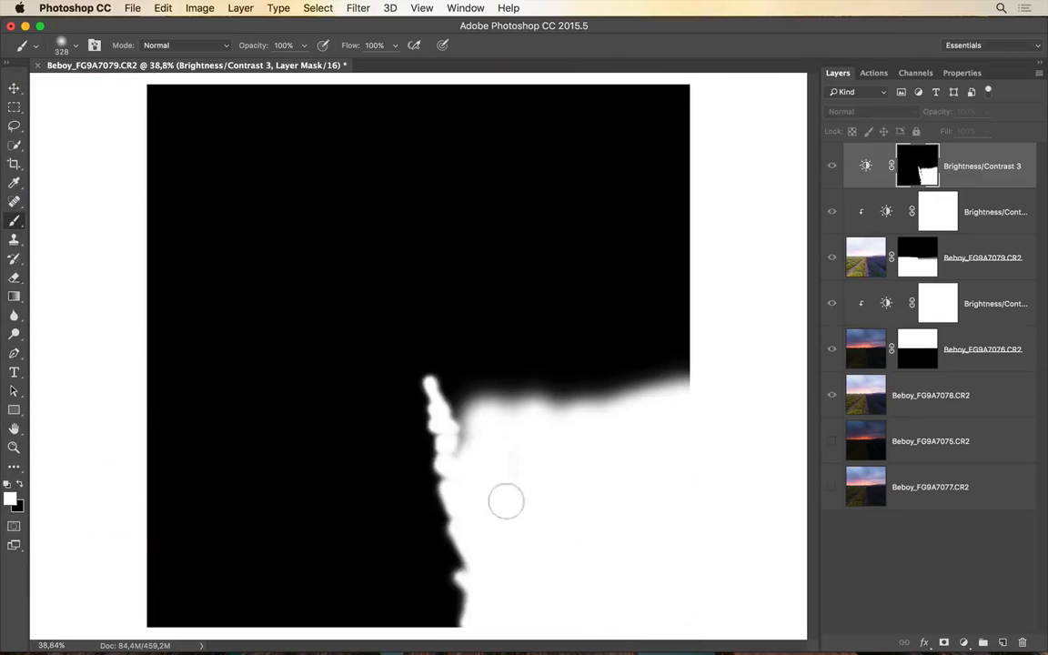
pyautogui.scroll(3, 505, 498)
pyautogui.moveTo(433, 438); pyautogui.dragTo(246, 444)
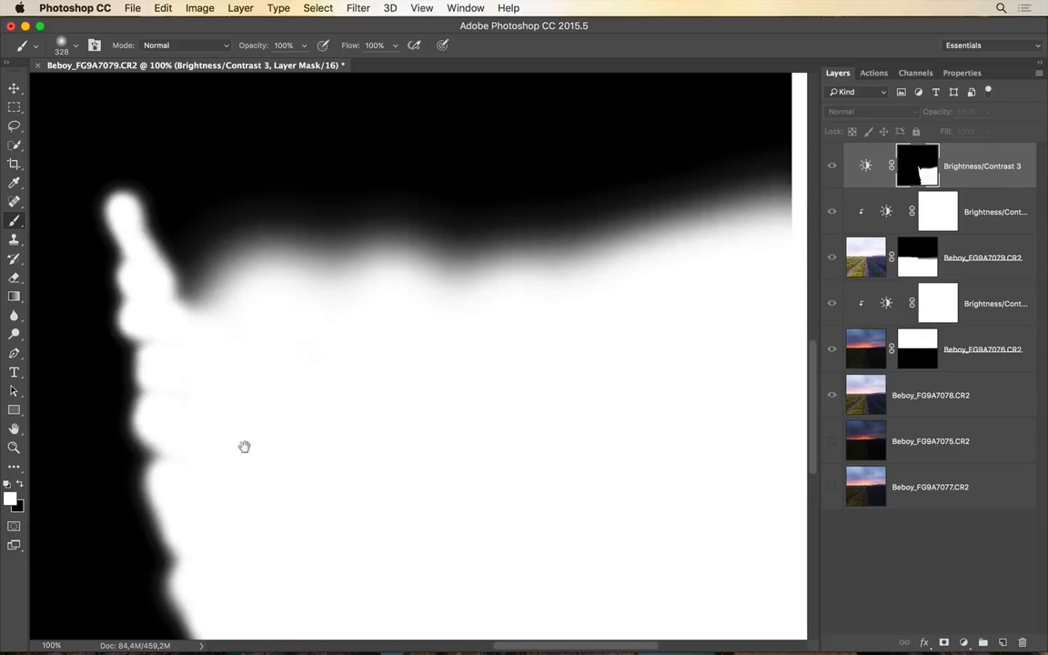
pyautogui.press('super+minus')
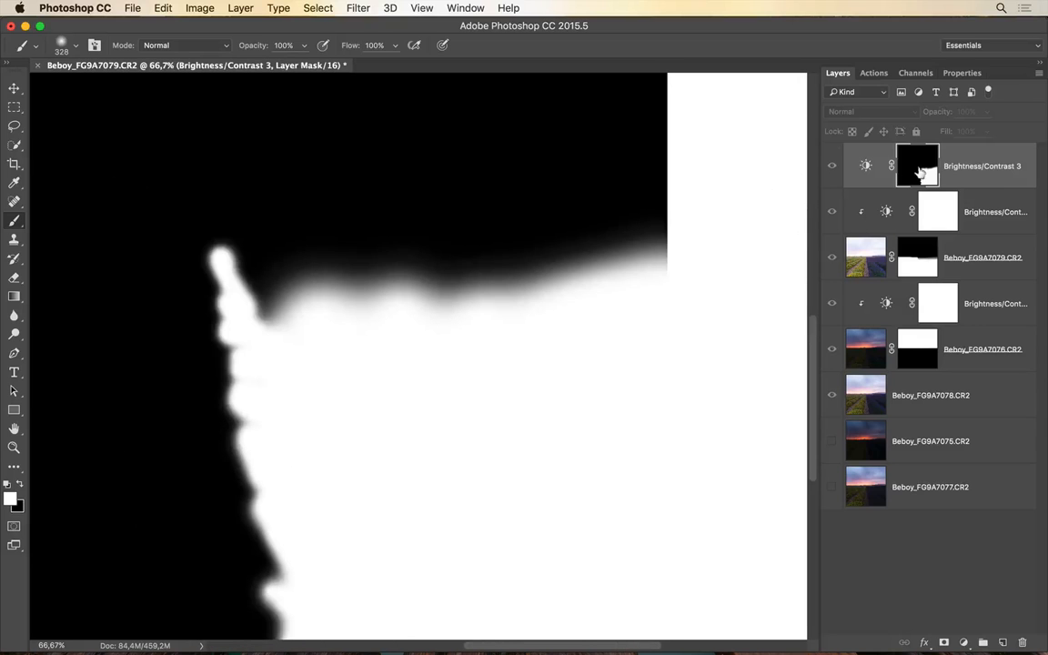
# - Compare the lavender field at close zoom with the Brightness/Contrast 3 adjustment hidden and shown
pyautogui.click(833, 168)
pyautogui.click(832, 168)
pyautogui.click(832, 168)
pyautogui.click(833, 168)
pyautogui.click(833, 167)
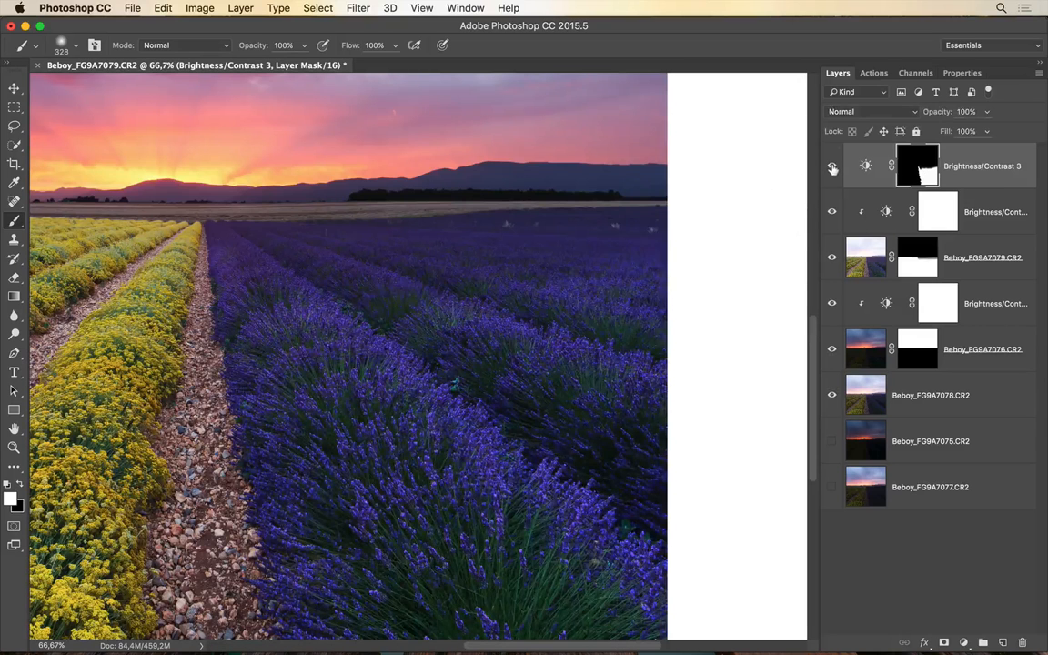
# - Blend the Brightness/Contrast 3 mask along the far edge of the lavender field, using a soft brush at 33% opacity
pyautogui.moveTo(396, 278); pyautogui.dragTo(401, 130)
pyautogui.moveTo(409, 86); pyautogui.dragTo(409, 84)
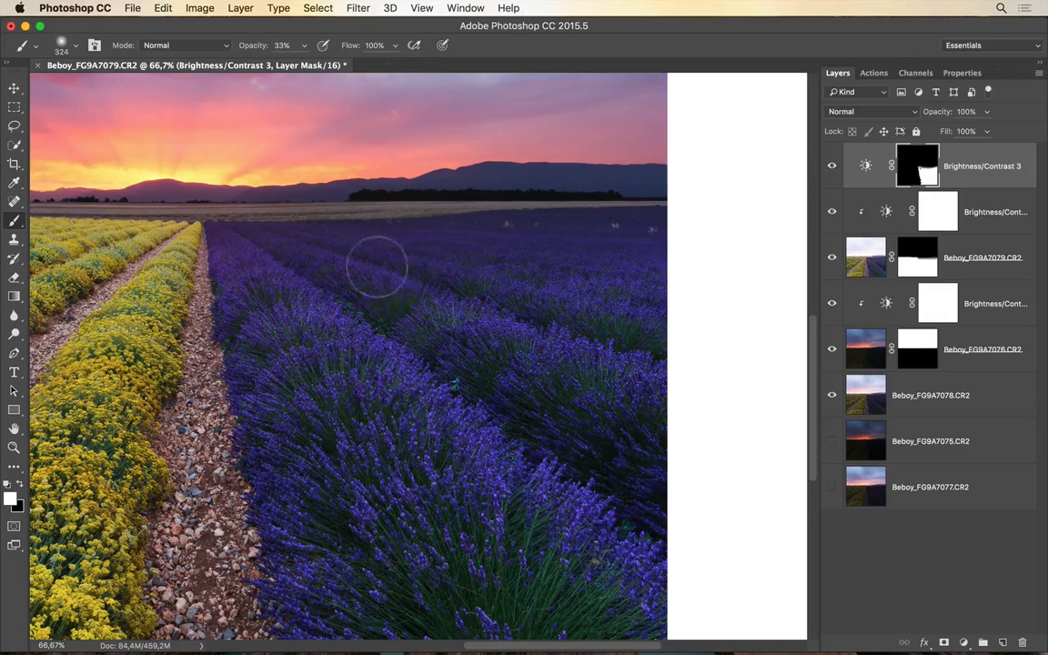
pyautogui.press('[')
pyautogui.press('[')
pyautogui.press('[')
pyautogui.press('[')
pyautogui.moveTo(218, 238); pyautogui.dragTo(260, 241)
pyautogui.moveTo(742, 243)
pyautogui.mouseDown()
pyautogui.moveTo(569, 356)
pyautogui.moveTo(475, 310)
pyautogui.mouseUp()
pyautogui.press('[')
pyautogui.press('[')
pyautogui.press('x')
pyautogui.moveTo(396, 297); pyautogui.dragTo(439, 297)
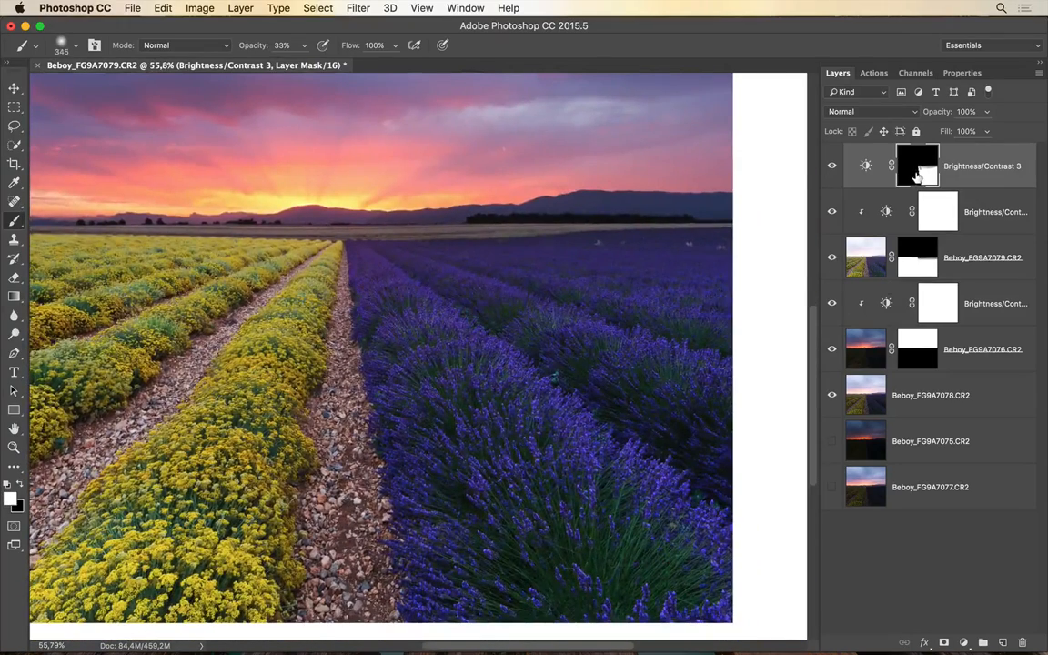
# - Inspect the Brightness/Contrast 3 mask on its own against the normal image view
pyautogui.keyDown('alt'); pyautogui.click(919, 177); pyautogui.keyUp('alt')
pyautogui.keyDown('alt'); pyautogui.click(919, 177); pyautogui.keyUp('alt')
pyautogui.keyDown('alt'); pyautogui.click(919, 177); pyautogui.keyUp('alt')
pyautogui.keyDown('alt'); pyautogui.click(919, 178); pyautogui.keyUp('alt')
# - Check the masked lavender enhancement across more of the photo by hiding and showing the Brightness/Contrast 3 adjustment
pyautogui.click(832, 167)
pyautogui.click(831, 168)
pyautogui.click(832, 167)
pyautogui.click(832, 168)
pyautogui.press('super+minus')
pyautogui.click(832, 168)
pyautogui.click(832, 168)
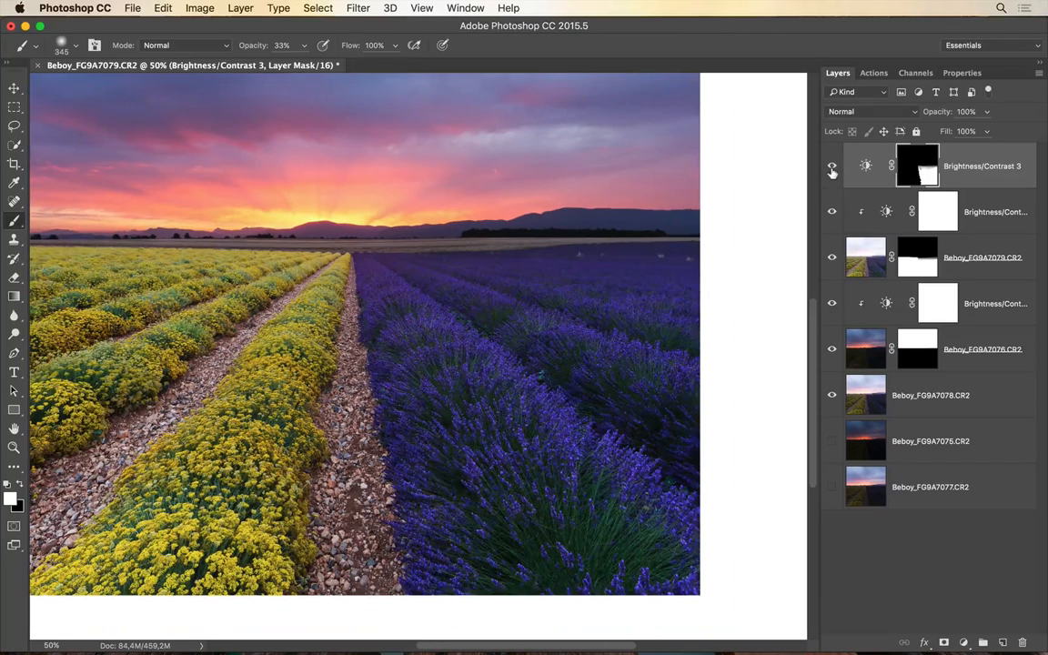
# - Move the Beboy_FG9A7075.CR2 layer to the top of the layer stack, above Brightness/Contrast 3
pyautogui.press('super+minus')
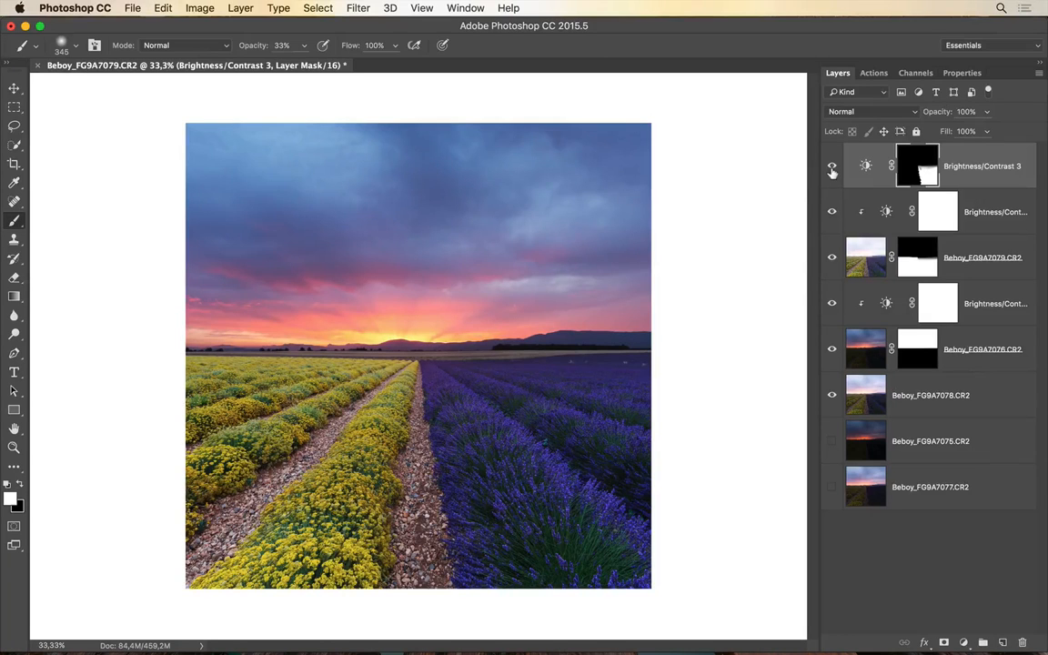
pyautogui.click(992, 448)
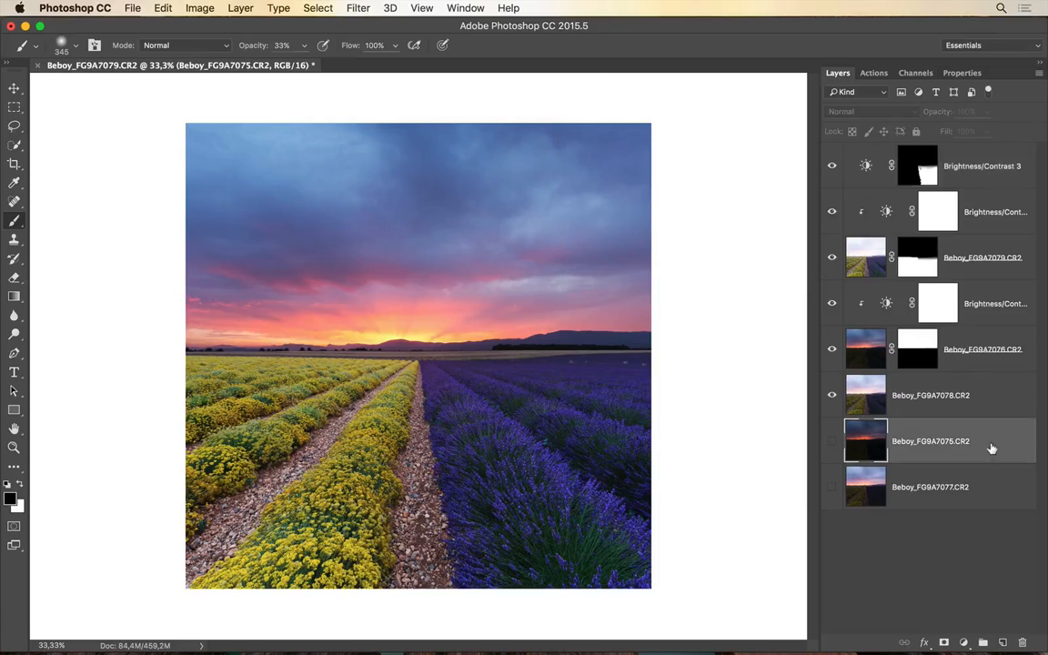
pyautogui.moveTo(992, 449); pyautogui.dragTo(987, 149)
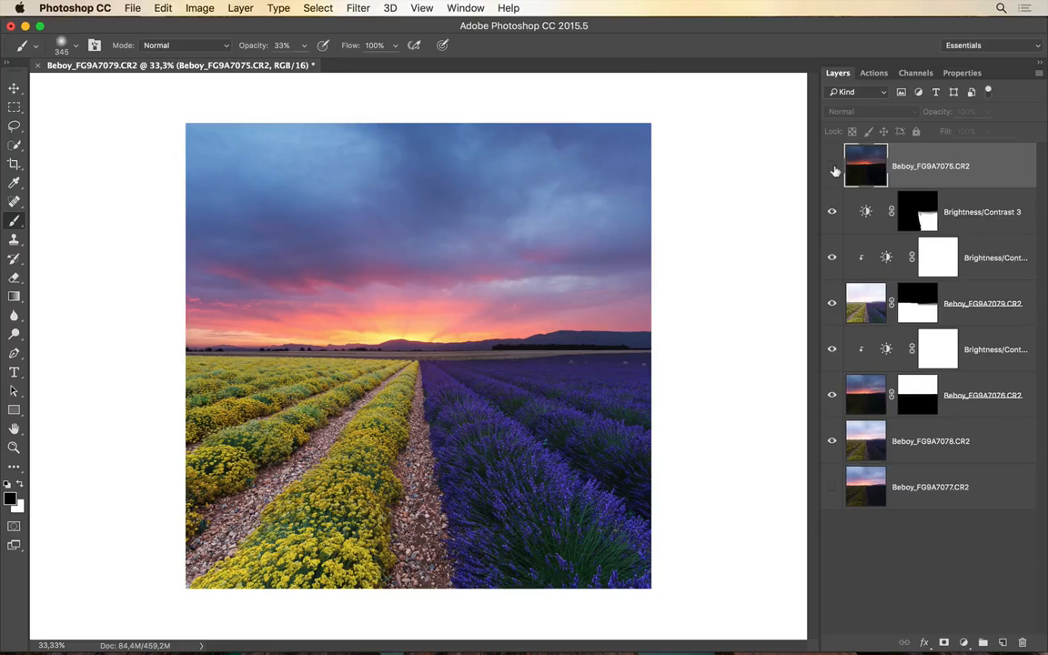